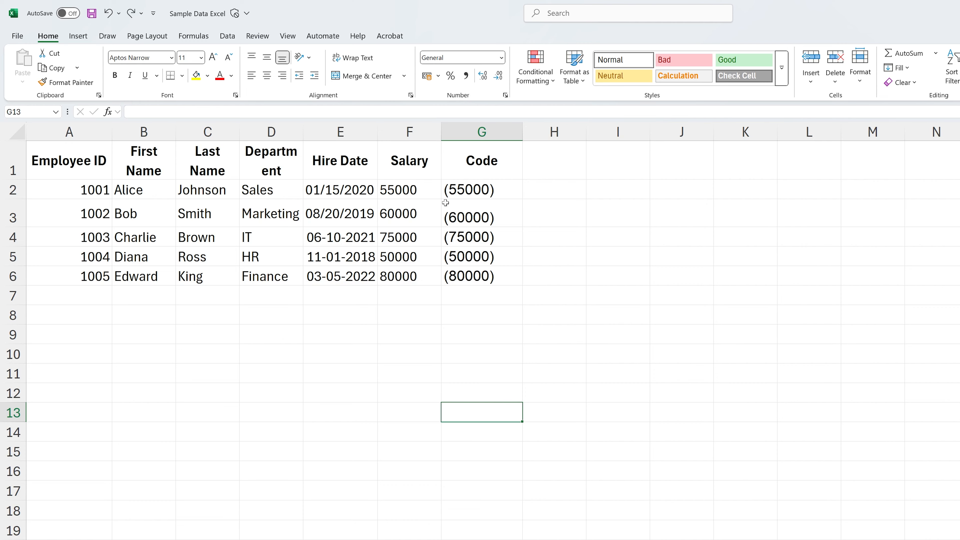
Try the barcode font on the codes in G2:G6 and autofit the width of the Code column
{"action": "left_click_drag", "start_coordinate": [464, 187], "coordinate": [469, 269]}
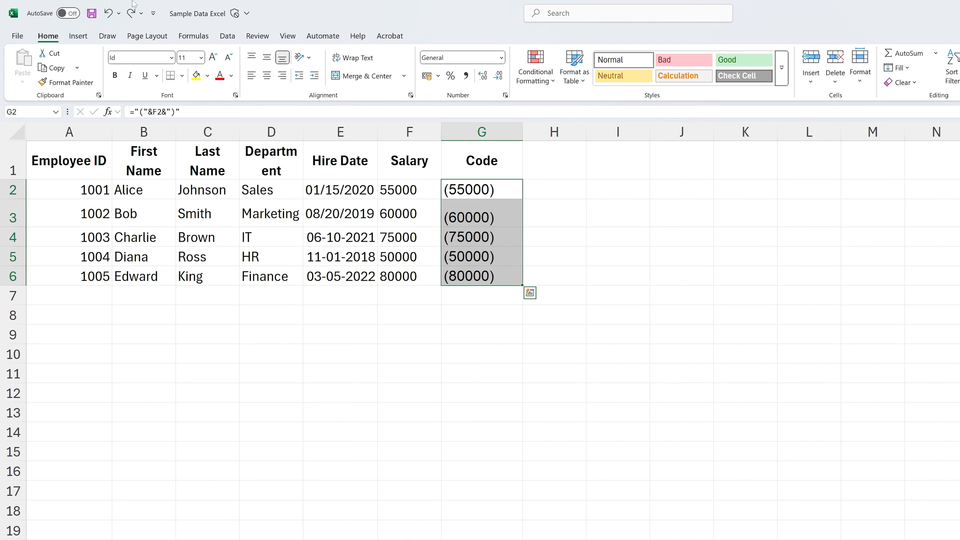
{"action": "left_click", "coordinate": [172, 59]}
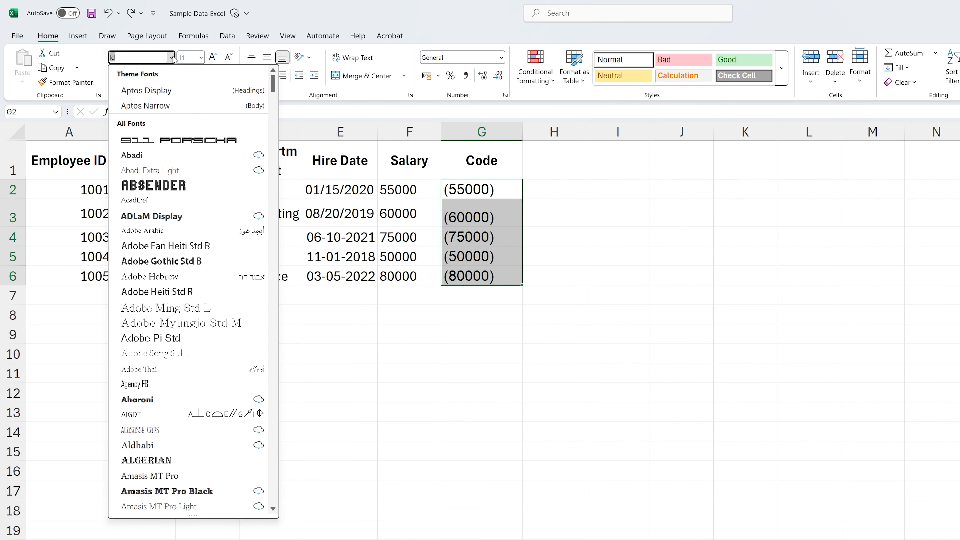
{"action": "left_click", "coordinate": [216, 142]}
{"action": "left_click", "coordinate": [755, 290]}
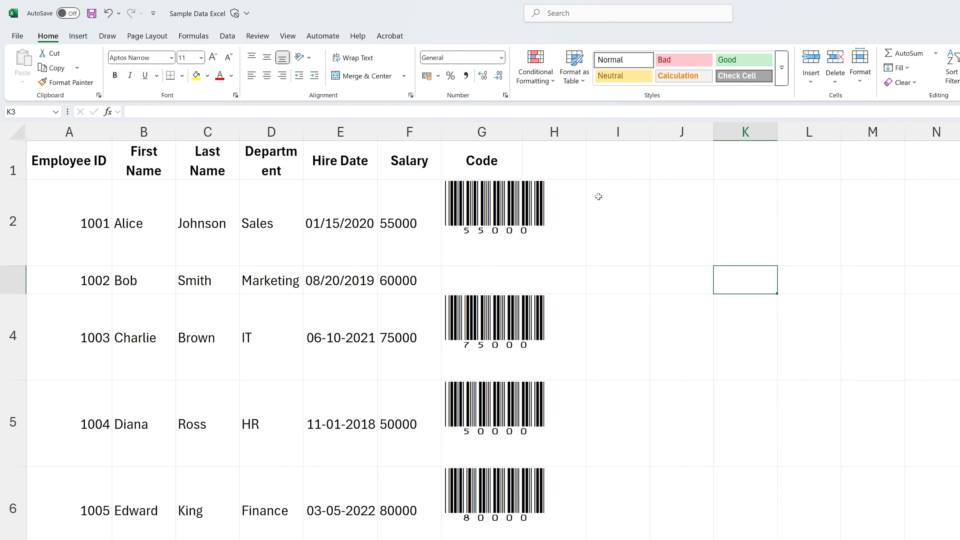
{"action": "double_click", "coordinate": [525, 133]}
{"action": "left_click", "coordinate": [767, 335]}
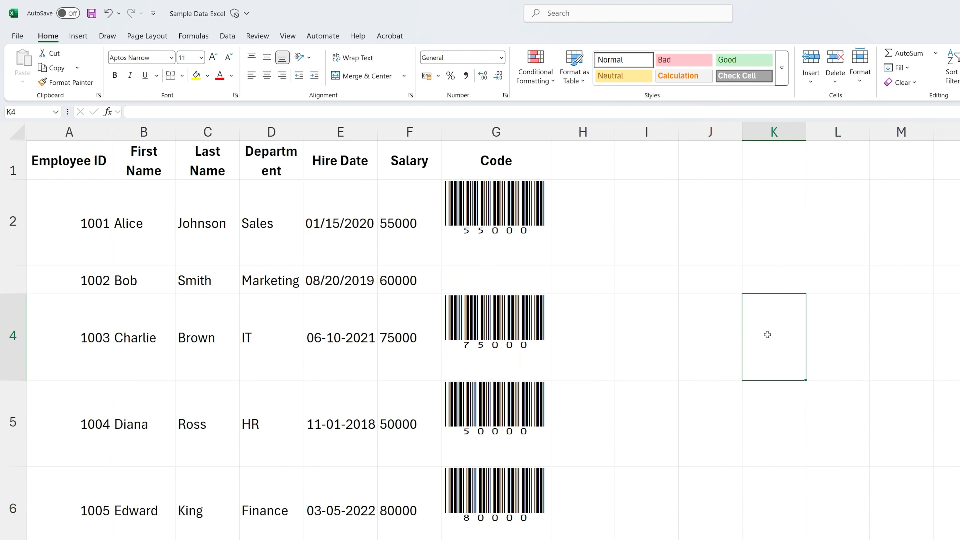
{"action": "left_click", "coordinate": [703, 332]}
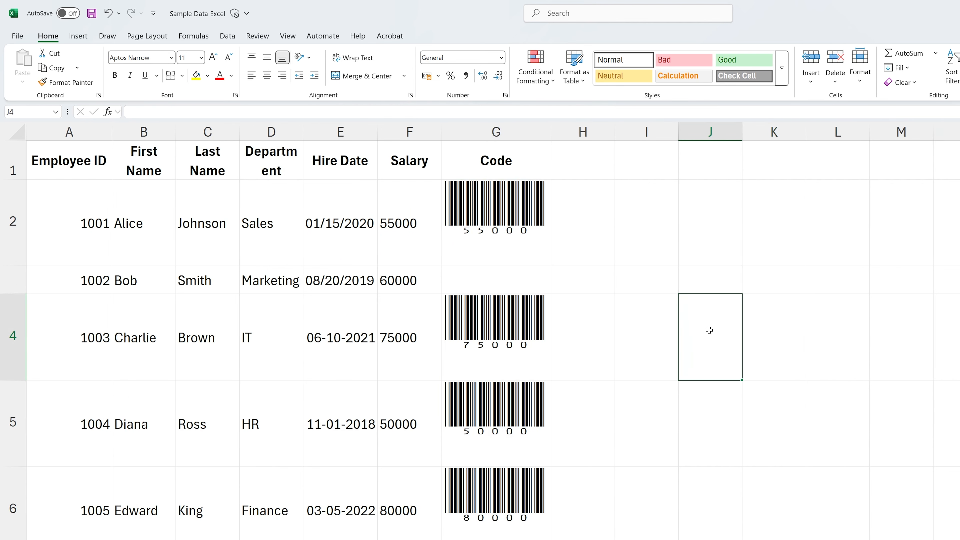
Undo the column autofit and the barcode font change on the Code cells
{"action": "key", "text": "ctrl+z"}
{"action": "key", "text": "ctrl+z"}
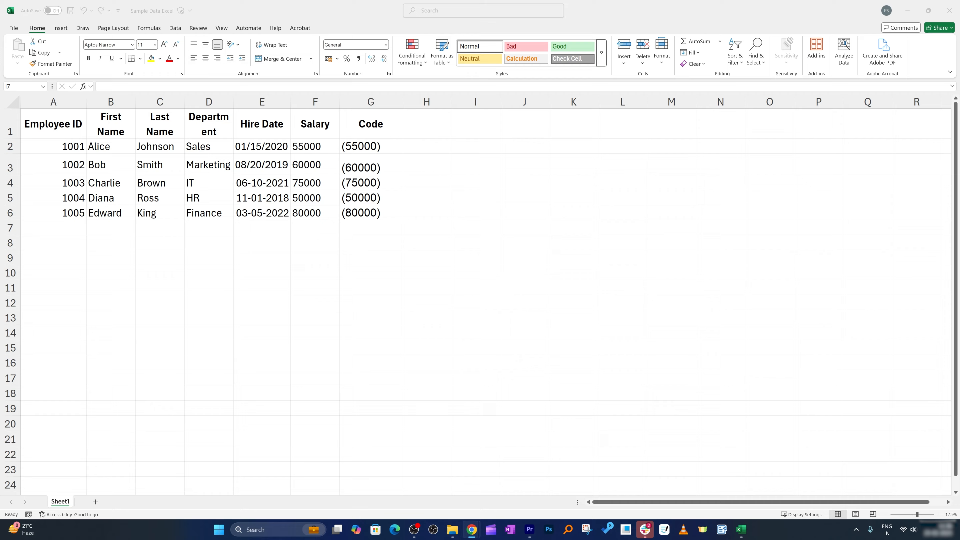
Switch to the browser and download the IDAutomationHC39M font from its dafont.com page
{"action": "left_click_drag", "start_coordinate": [0, 265], "coordinate": [303, 0]}
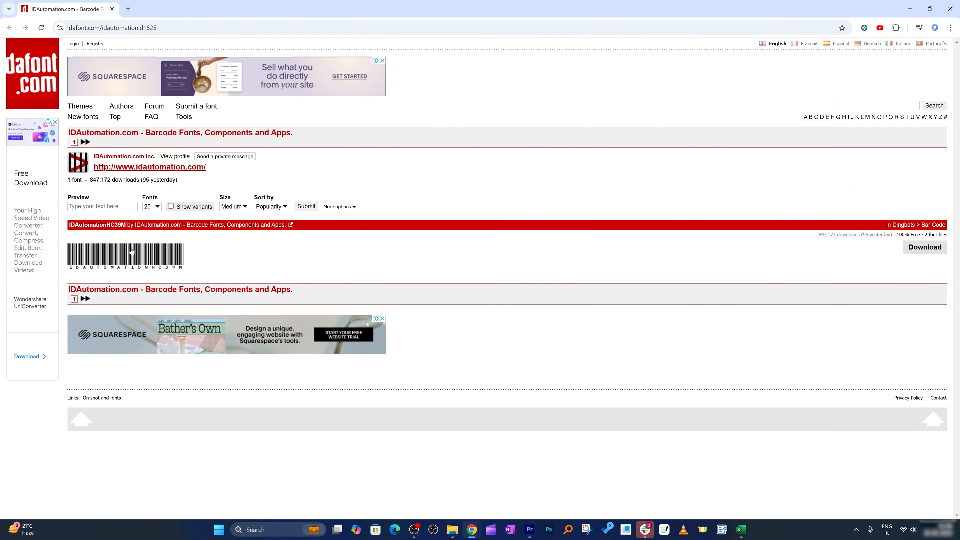
{"action": "left_click", "coordinate": [913, 251]}
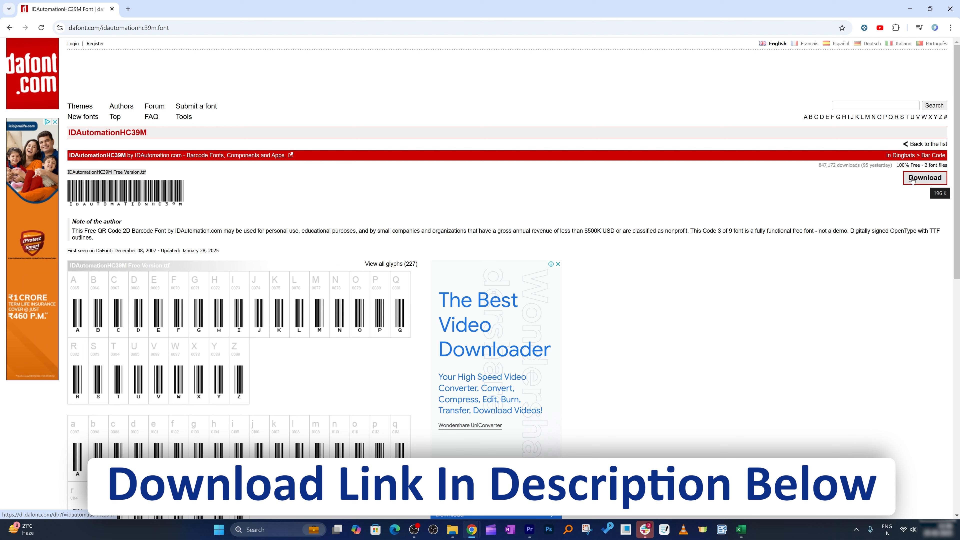
{"action": "left_click", "coordinate": [924, 183]}
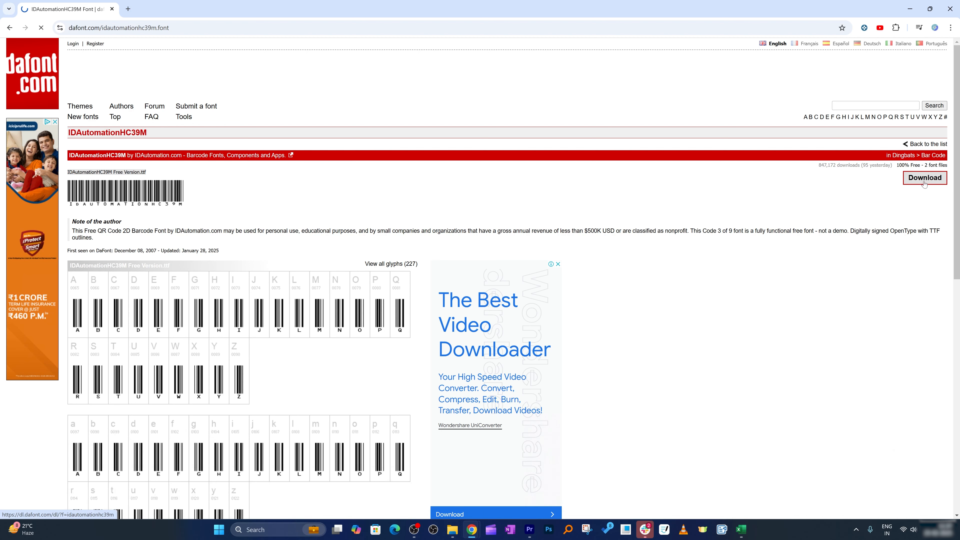
{"action": "left_click", "coordinate": [481, 302]}
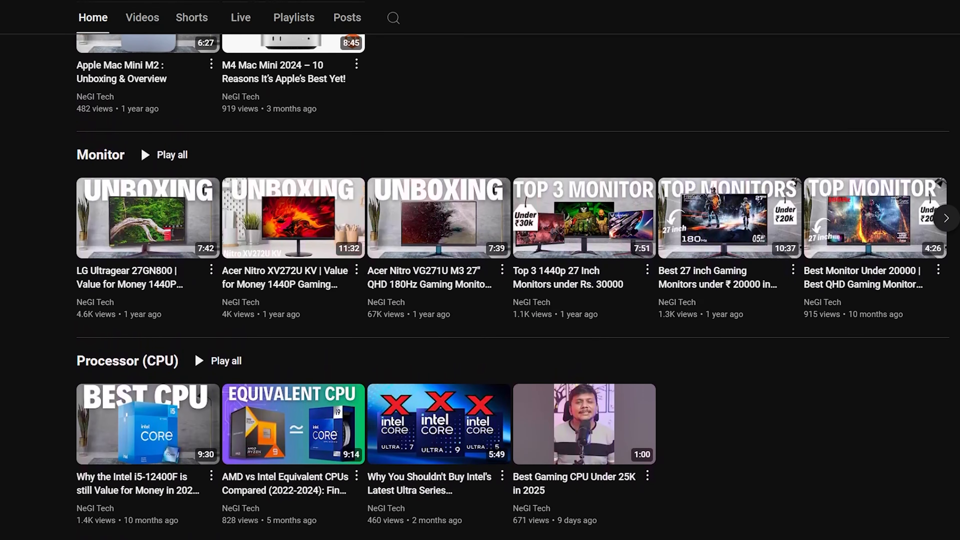
Subscribe to the NeGI Tech channel on YouTube
{"action": "scroll", "coordinate": [480, 288], "scroll_direction": "up", "scroll_amount": 1}
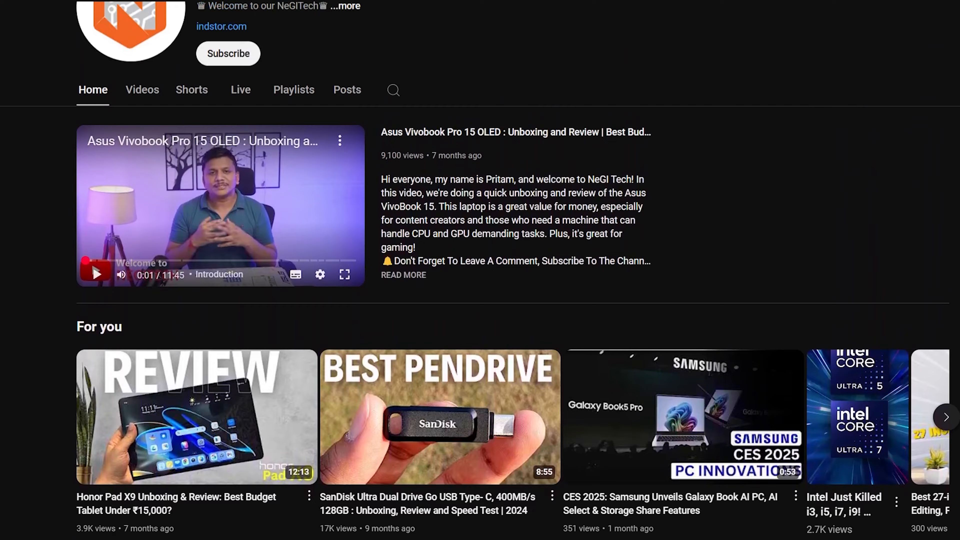
{"action": "scroll", "coordinate": [953, 340], "scroll_direction": "up", "scroll_amount": 5}
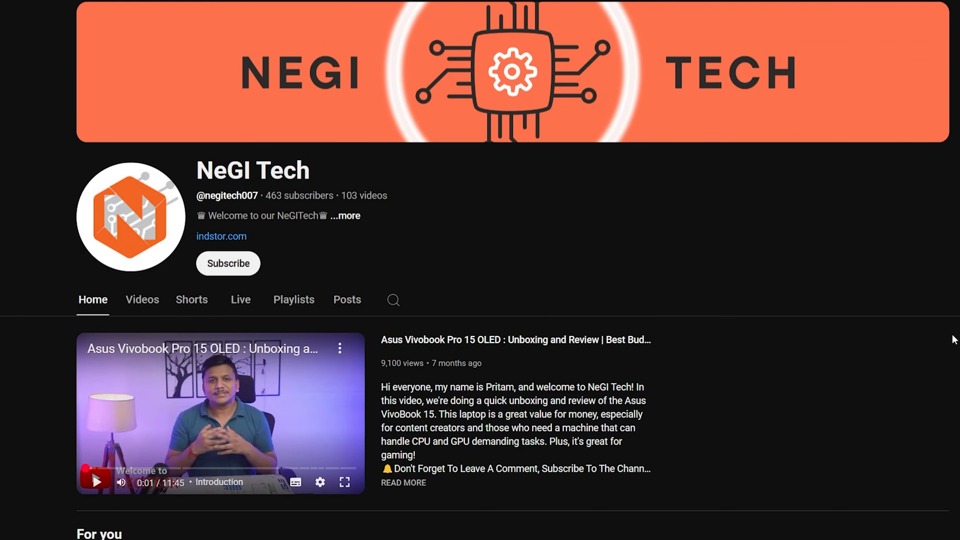
{"action": "left_click", "coordinate": [234, 265]}
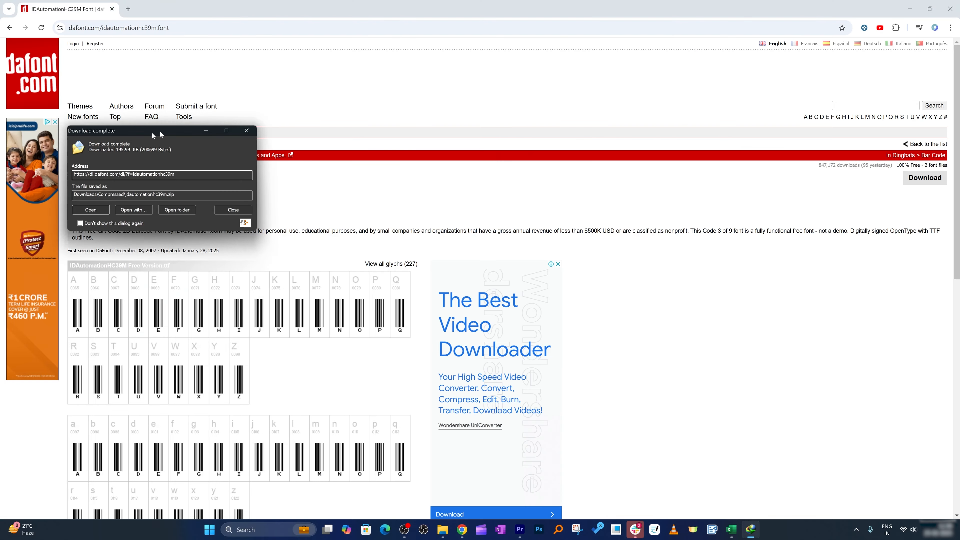
Move the downloaded idautomationhc39m zip into a new folder inside the Compressed downloads folder and open that folder
{"action": "left_click_drag", "start_coordinate": [159, 131], "coordinate": [410, 238]}
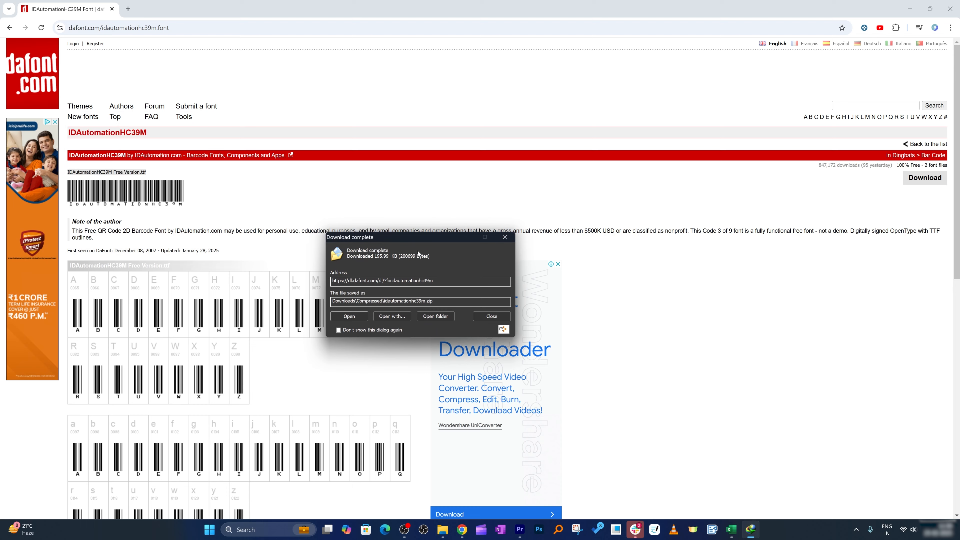
{"action": "left_click", "coordinate": [436, 315]}
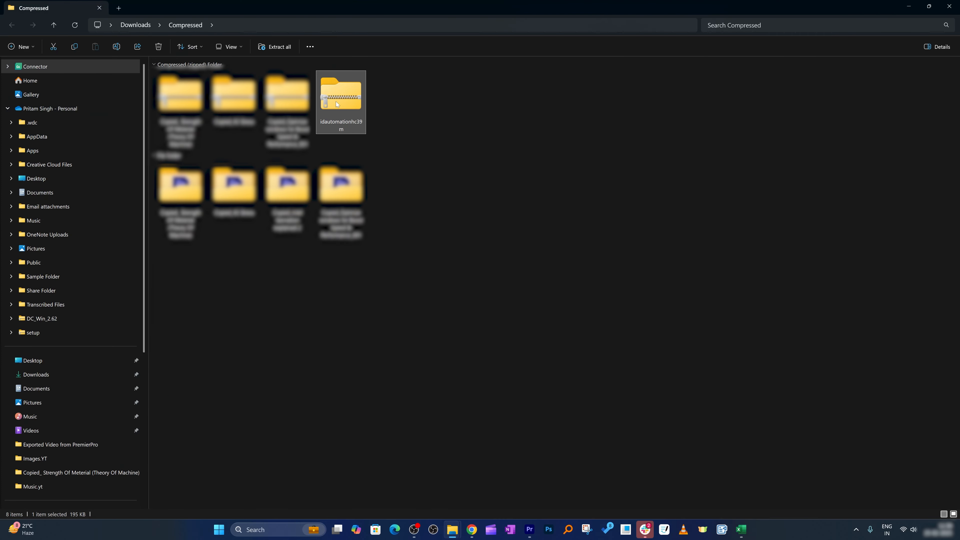
{"action": "right_click", "coordinate": [497, 180]}
{"action": "left_click", "coordinate": [510, 388]}
{"action": "left_click", "coordinate": [666, 392]}
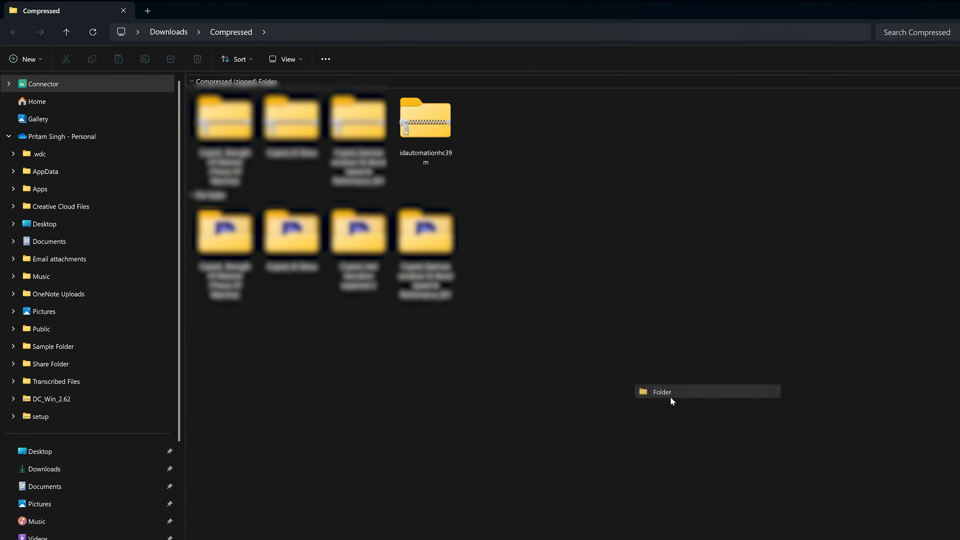
{"action": "left_click_drag", "start_coordinate": [452, 153], "coordinate": [491, 226]}
{"action": "double_click", "coordinate": [491, 226]}
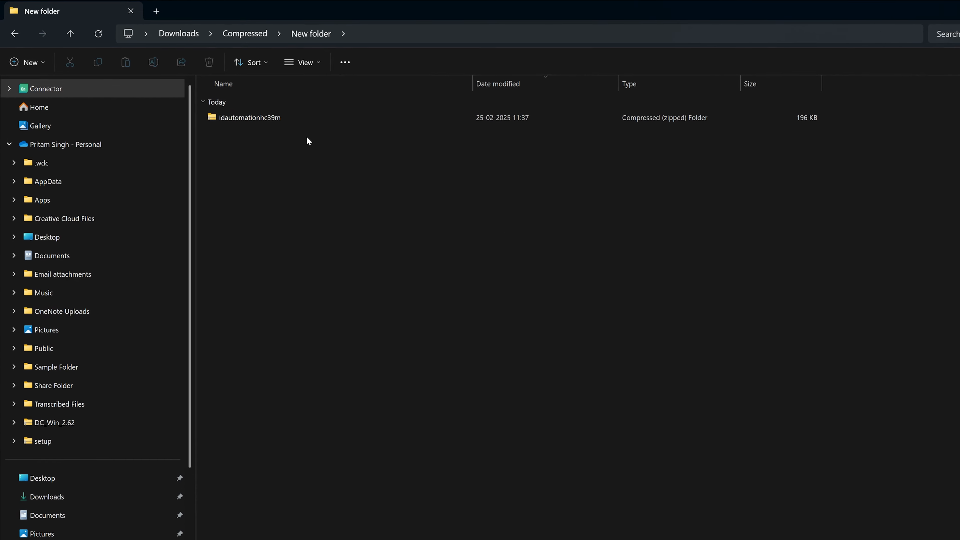
Extract the idautomationhc39m zip with 7-Zip into a folder of the same name
{"action": "left_click", "coordinate": [255, 121]}
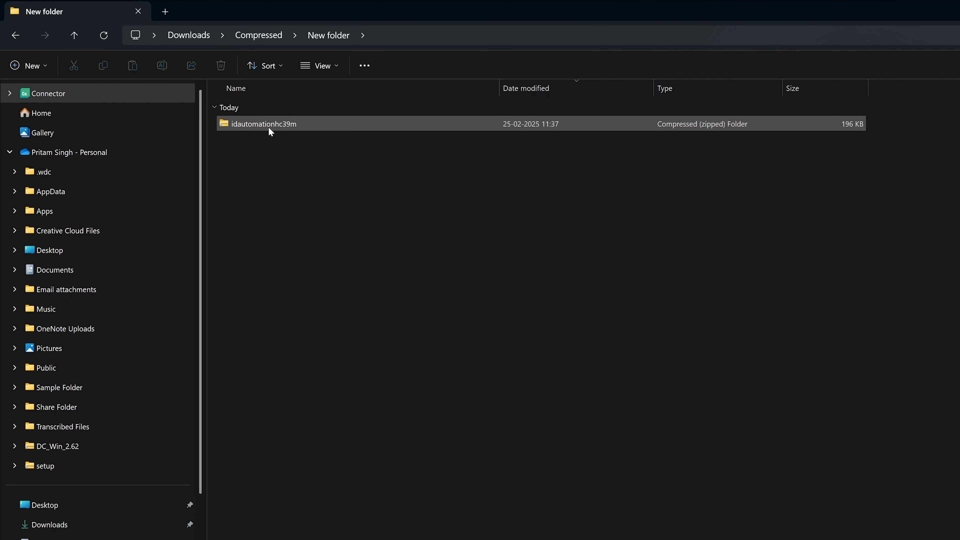
{"action": "left_click", "coordinate": [269, 131]}
{"action": "right_click", "coordinate": [269, 128]}
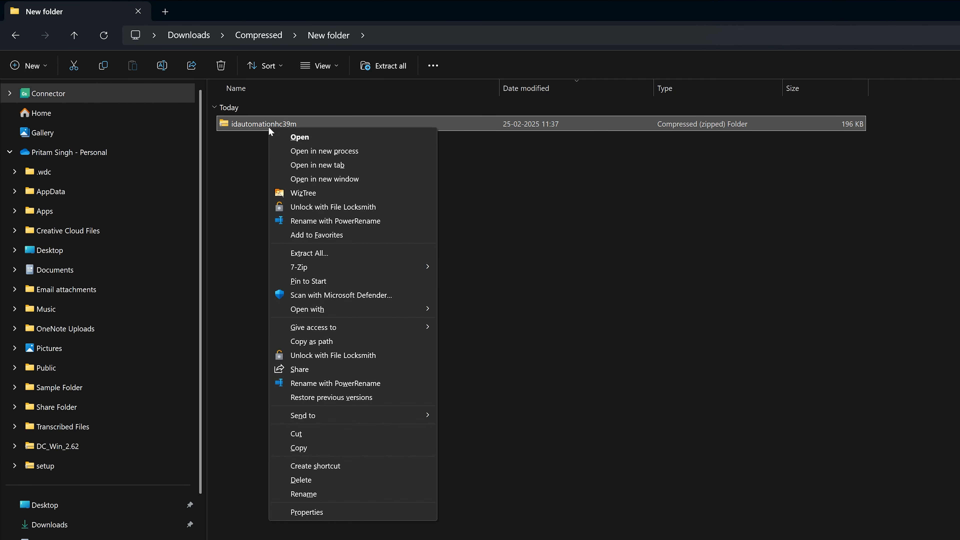
{"action": "mouse_move", "coordinate": [379, 270]}
{"action": "left_click", "coordinate": [521, 322]}
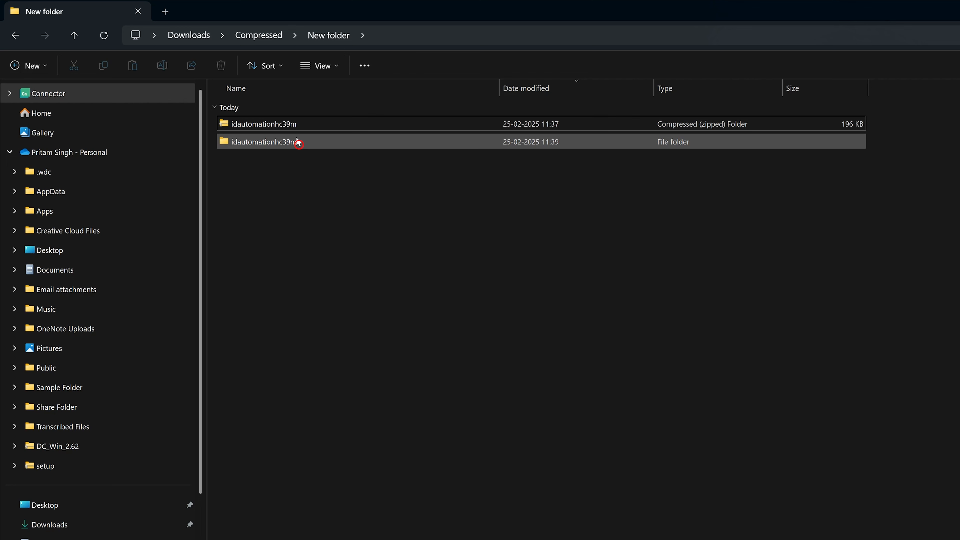
Install both IDAutomationHC39M Free Version font files from the extracted folder, replacing the already installed fonts
{"action": "double_click", "coordinate": [295, 143]}
{"action": "left_click_drag", "start_coordinate": [357, 201], "coordinate": [295, 146]}
{"action": "right_click", "coordinate": [295, 145]}
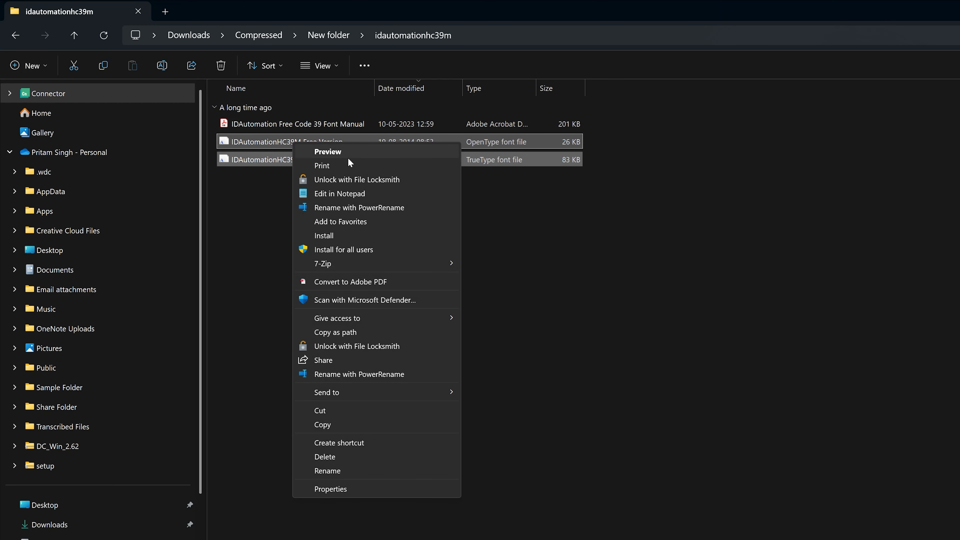
{"action": "left_click", "coordinate": [356, 235]}
{"action": "left_click", "coordinate": [707, 385]}
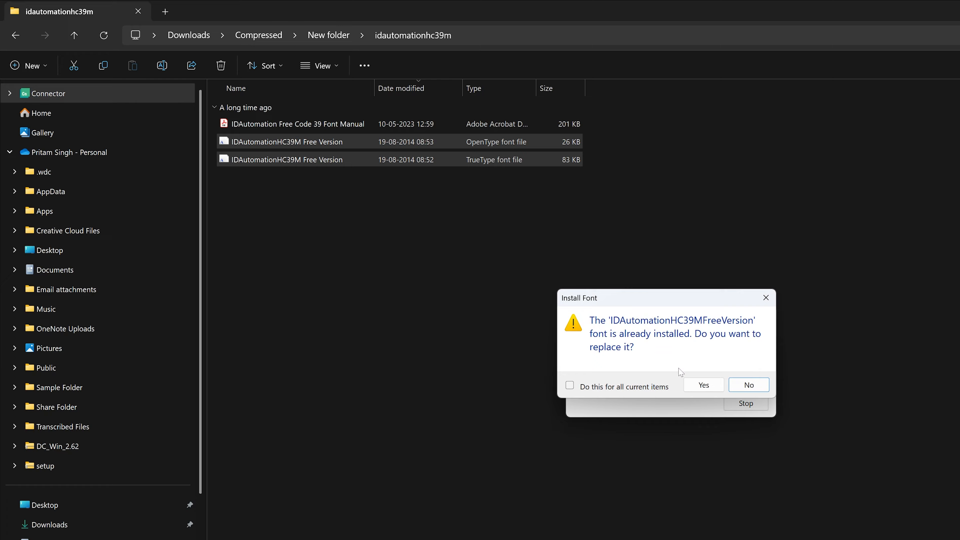
{"action": "left_click", "coordinate": [690, 384]}
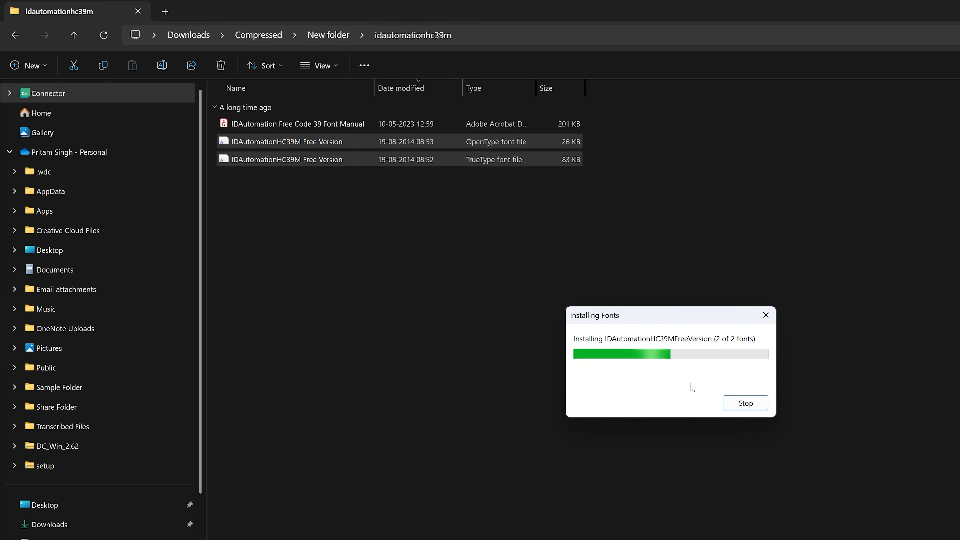
{"action": "left_click", "coordinate": [661, 353]}
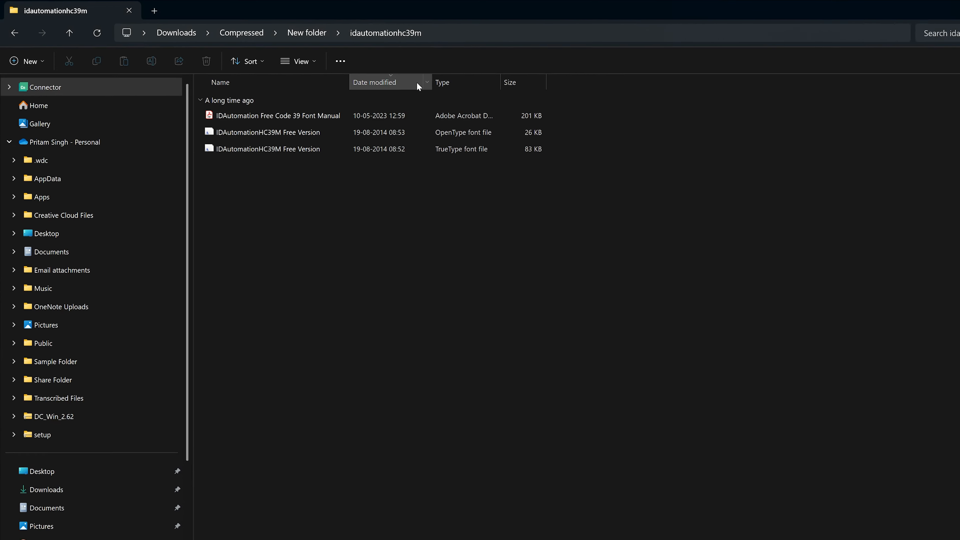
Close the font folder, switch back to Excel and delete the contents of Code cells G2:G6
{"action": "left_click", "coordinate": [949, 7]}
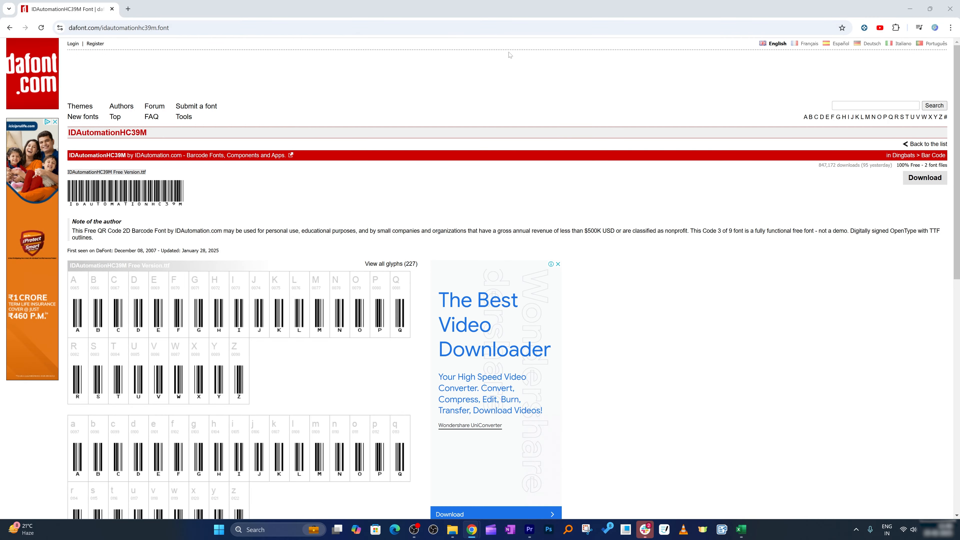
{"action": "left_click", "coordinate": [741, 529]}
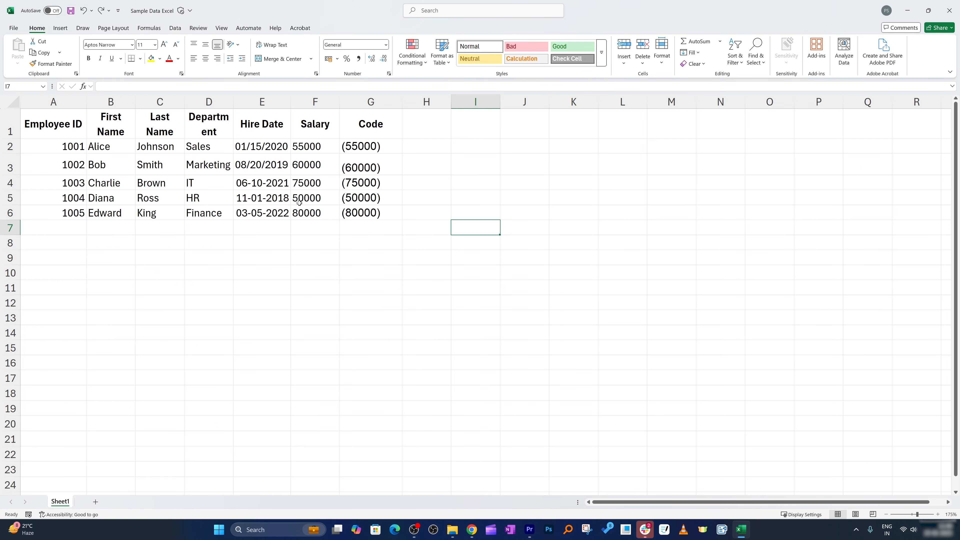
{"action": "left_click", "coordinate": [326, 300]}
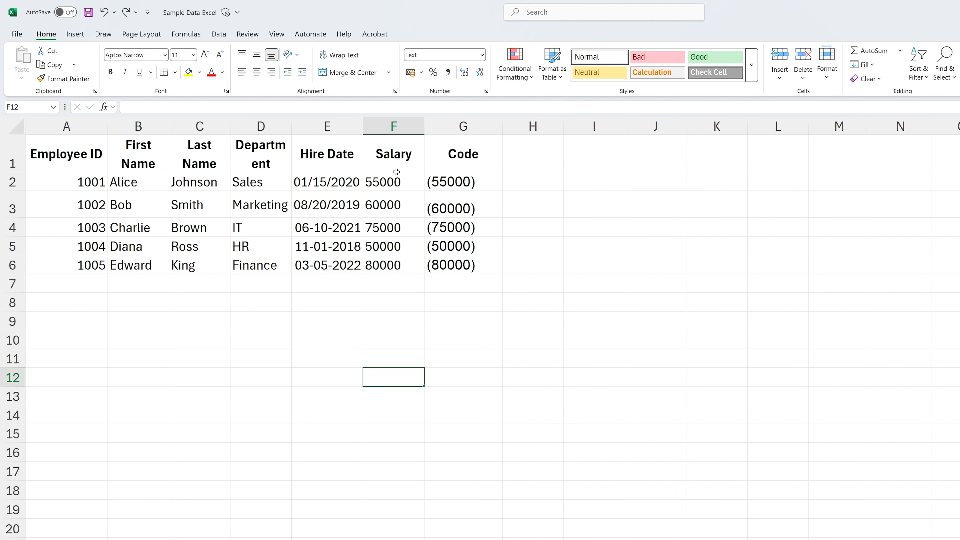
{"action": "left_click", "coordinate": [401, 185]}
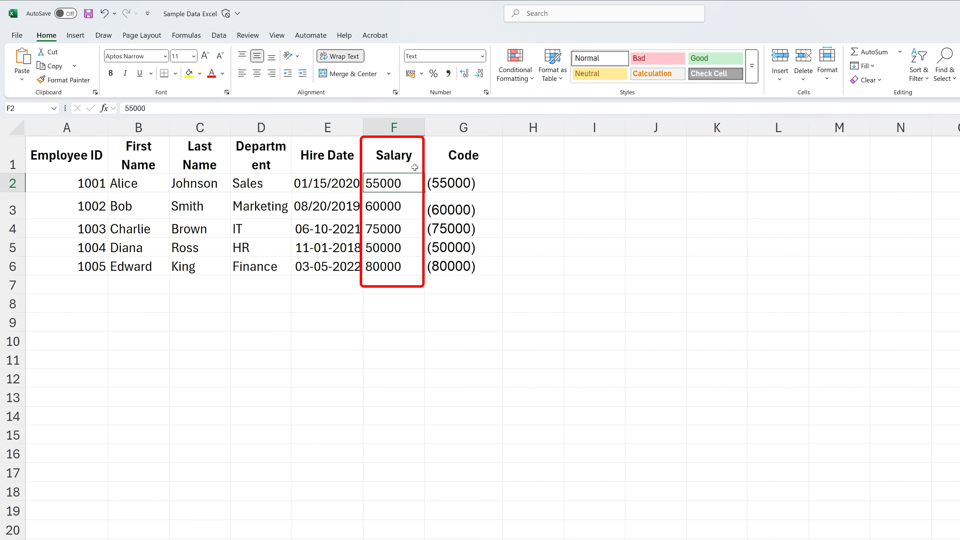
{"action": "left_click", "coordinate": [477, 188]}
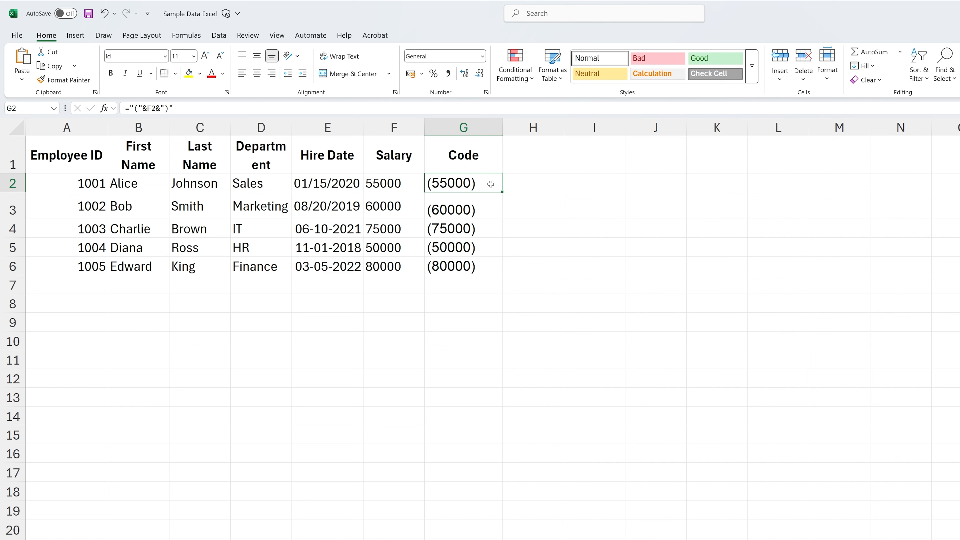
{"action": "left_click_drag", "start_coordinate": [491, 189], "coordinate": [493, 262]}
{"action": "key", "text": "Delete"}
{"action": "left_click", "coordinate": [604, 298]}
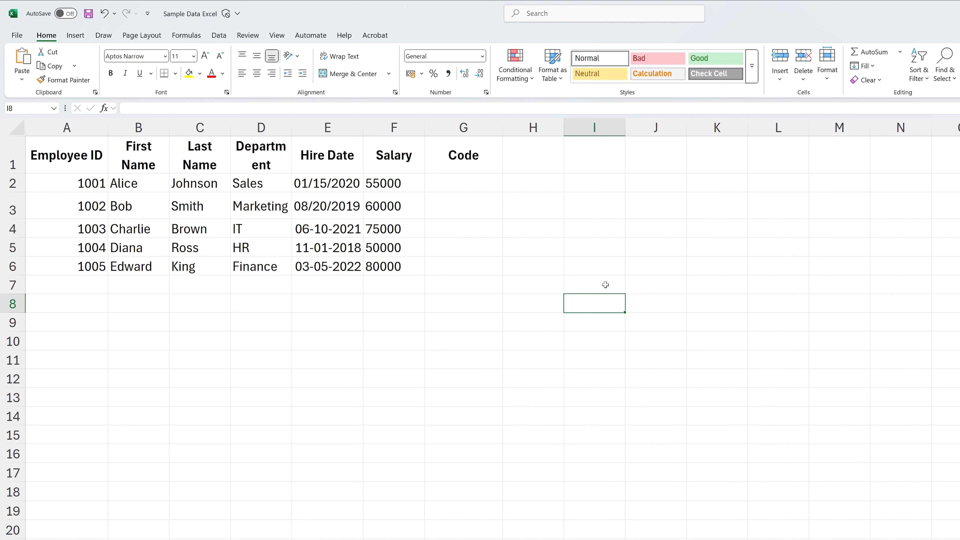
Enter the formula ="("&F2&")" in G2 to wrap the salary value in parentheses, and reselect the cell
{"action": "left_click", "coordinate": [469, 185]}
{"action": "type", "text": "=\"("}
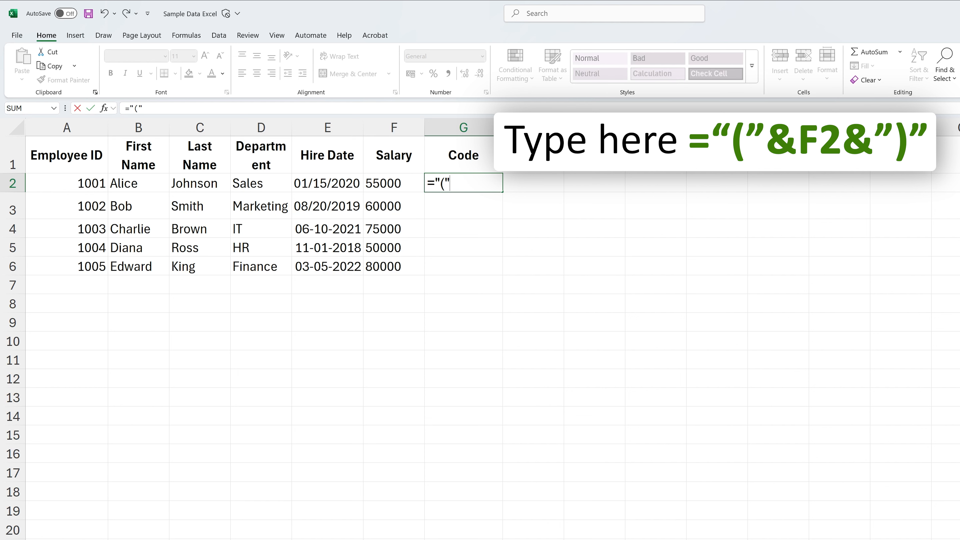
{"action": "type", "text": "&"}
{"action": "left_click", "coordinate": [386, 180]}
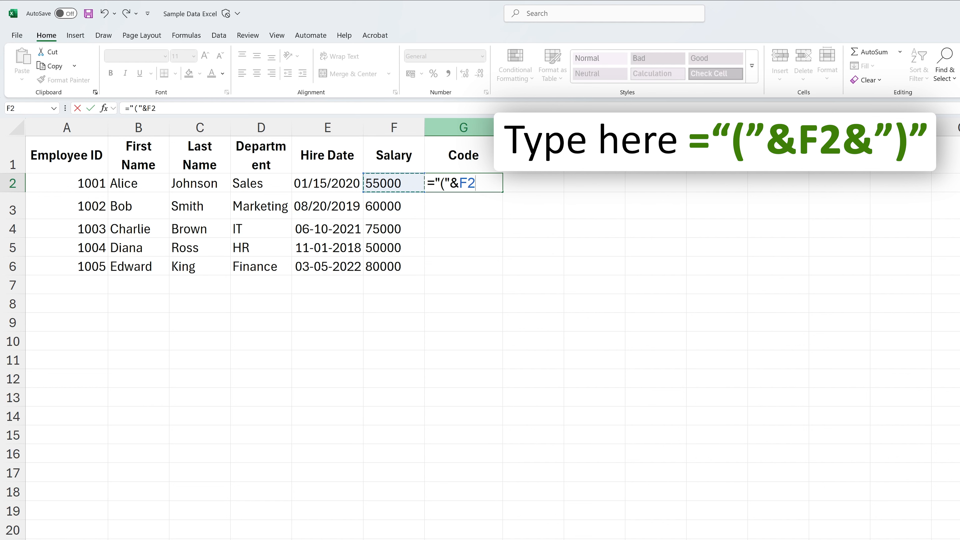
{"action": "type", "text": "&"}
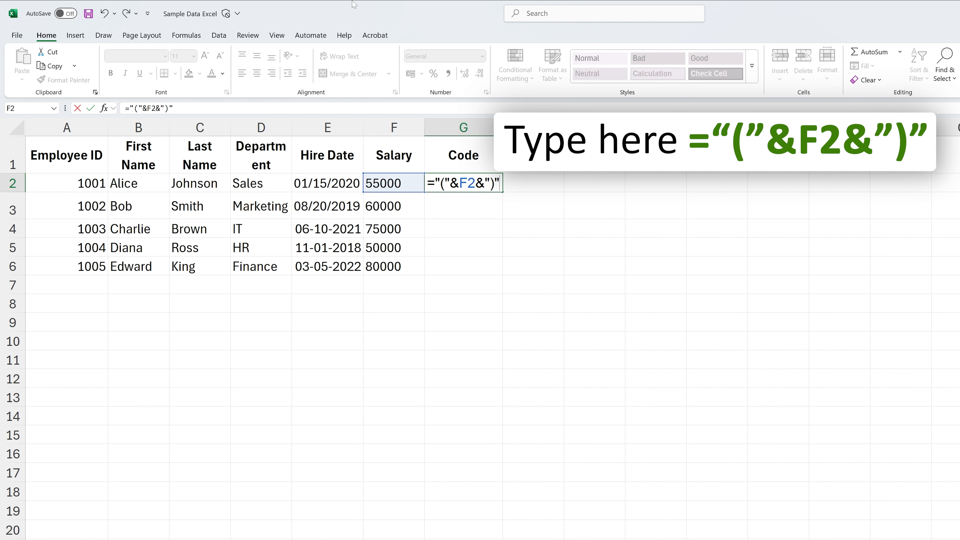
{"action": "key", "text": "Return"}
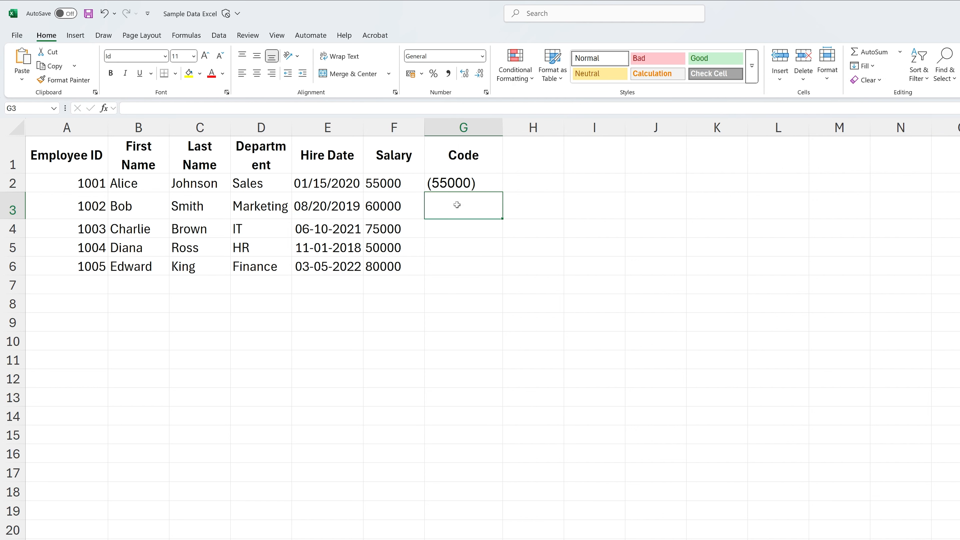
{"action": "left_click", "coordinate": [466, 186]}
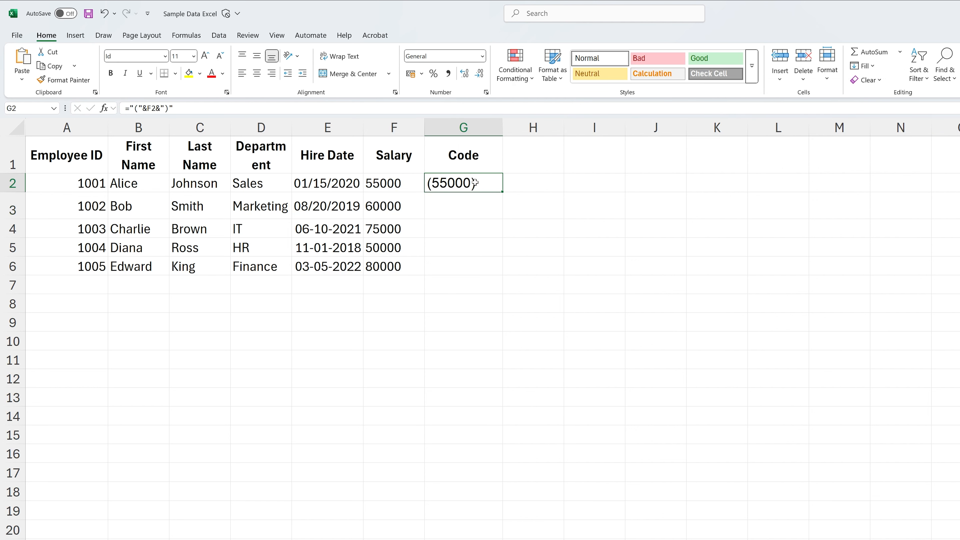
Check the parenthesis formula in G2 and fill it down the Code column through G6
{"action": "double_click", "coordinate": [474, 183]}
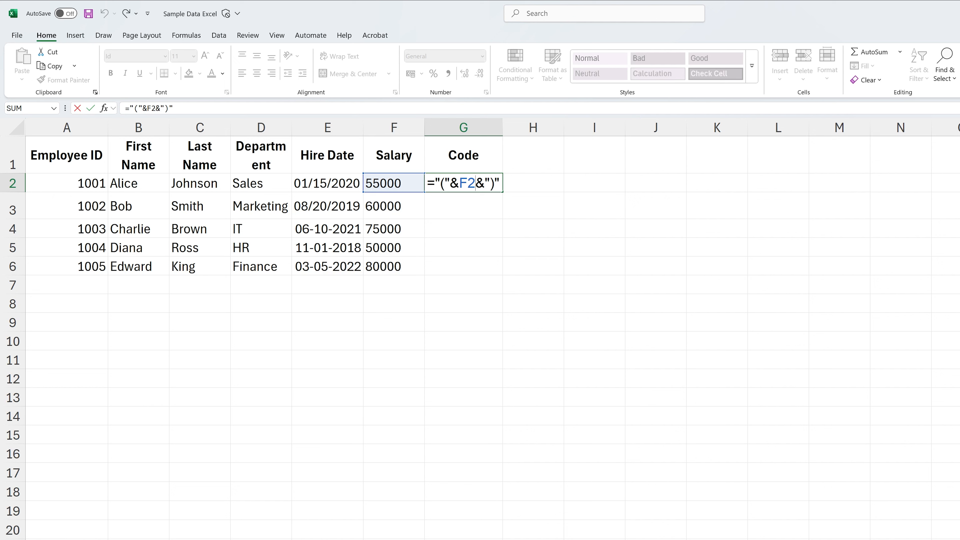
{"action": "key", "text": "Return"}
{"action": "left_click", "coordinate": [476, 184]}
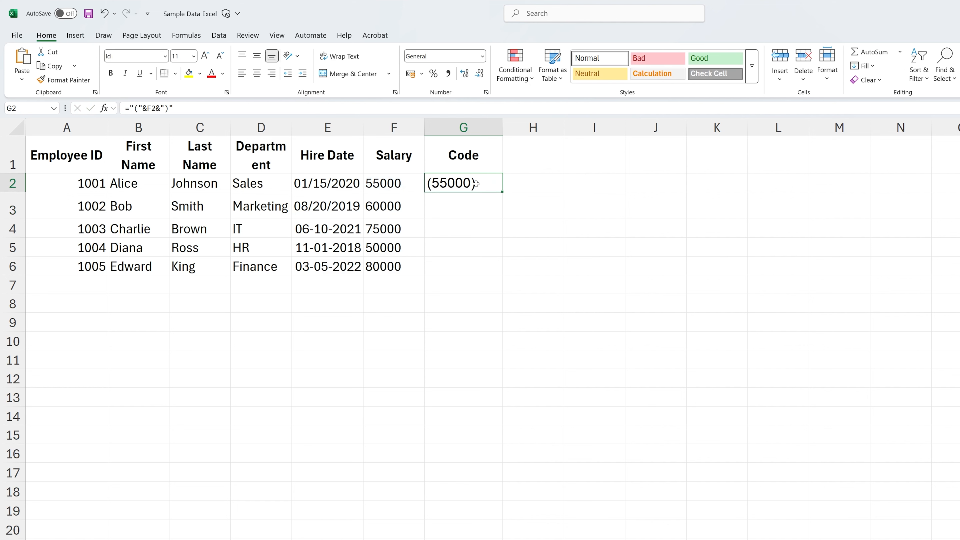
{"action": "key", "text": "Down"}
{"action": "key", "text": "Down"}
{"action": "key", "text": "Up"}
{"action": "key", "text": "Up"}
{"action": "left_click_drag", "start_coordinate": [502, 191], "coordinate": [498, 276]}
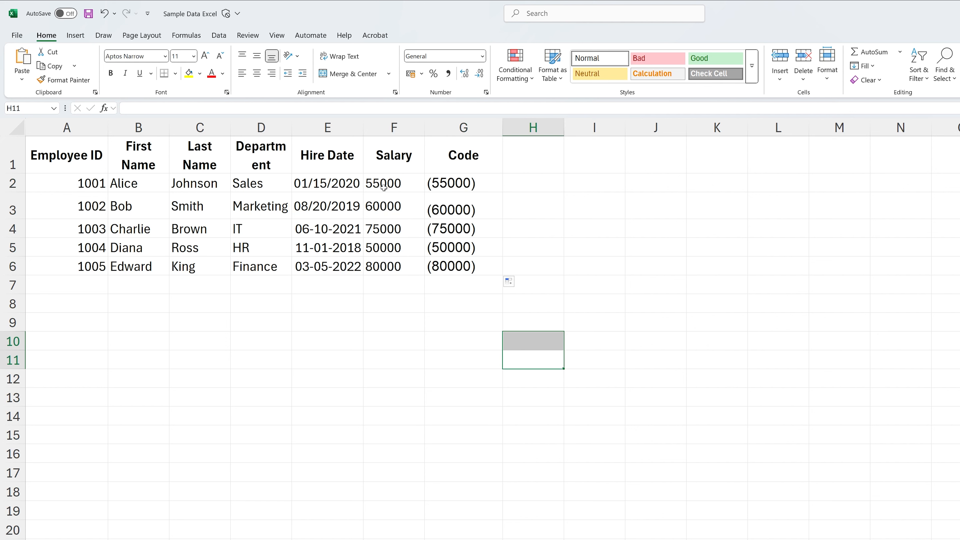
{"action": "left_click", "coordinate": [389, 196]}
{"action": "left_click", "coordinate": [400, 246]}
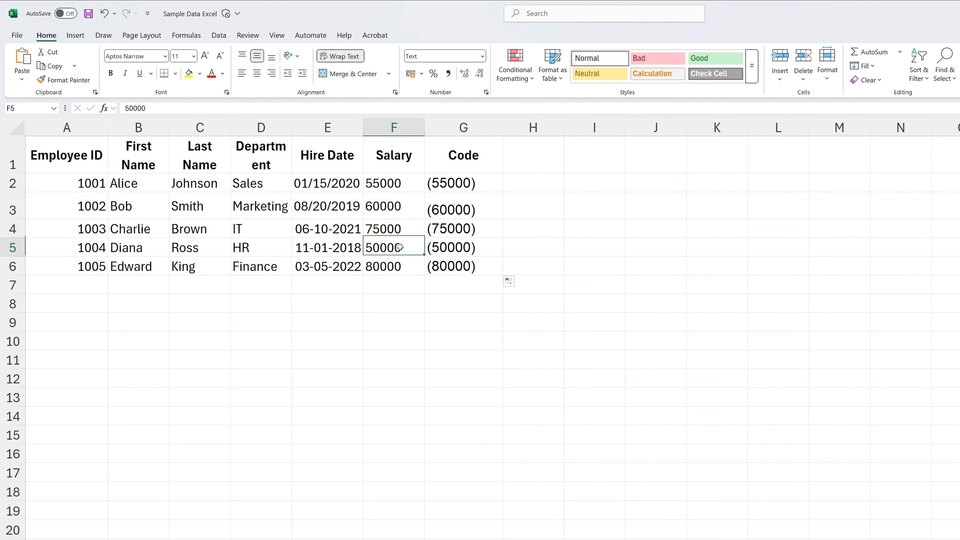
{"action": "left_click", "coordinate": [415, 281]}
{"action": "left_click", "coordinate": [496, 307]}
Format the Code values in G2:G6 with the IDAutomationHC39M Free font to turn them into barcodes
{"action": "left_click_drag", "start_coordinate": [493, 182], "coordinate": [492, 266]}
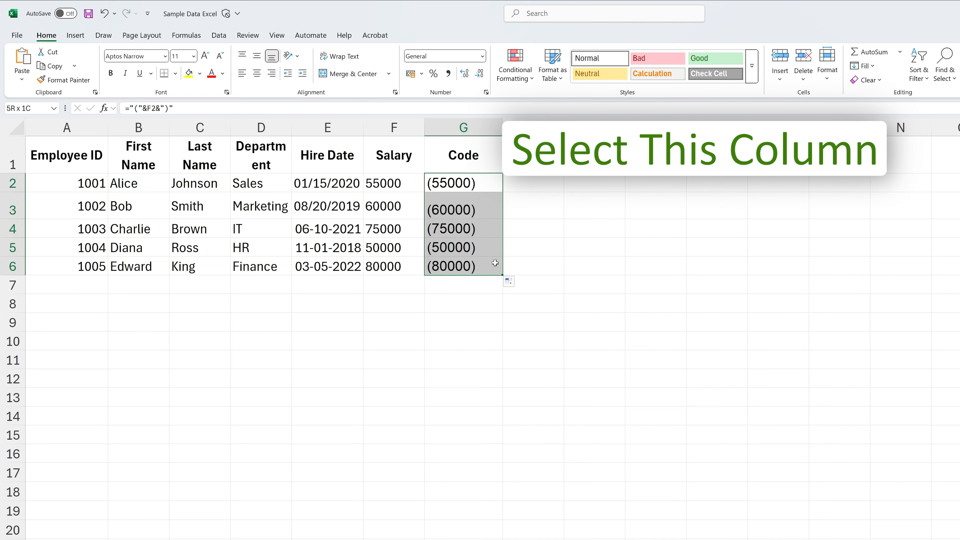
{"action": "left_click", "coordinate": [164, 56]}
{"action": "scroll", "coordinate": [189, 306], "scroll_direction": "down", "scroll_amount": 10}
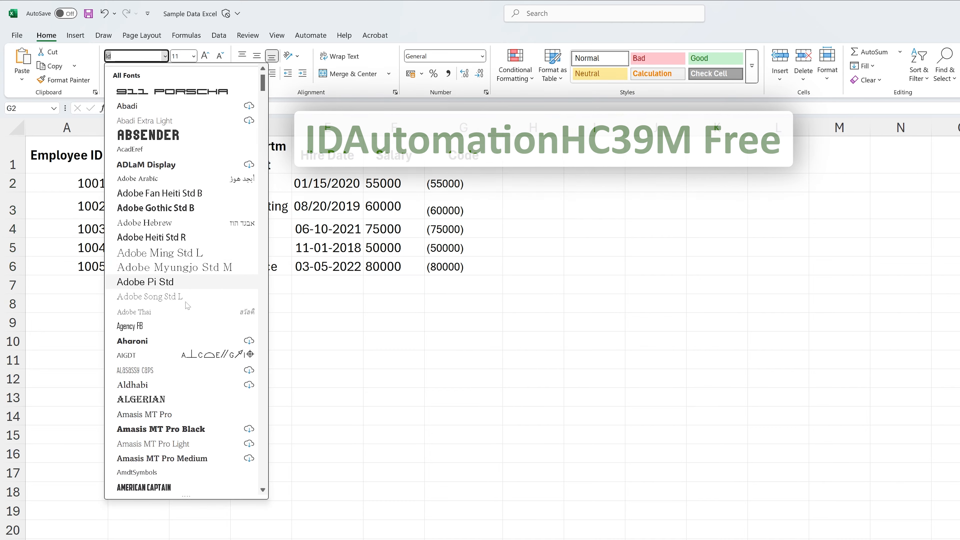
{"action": "scroll", "coordinate": [189, 306], "scroll_direction": "down", "scroll_amount": 15}
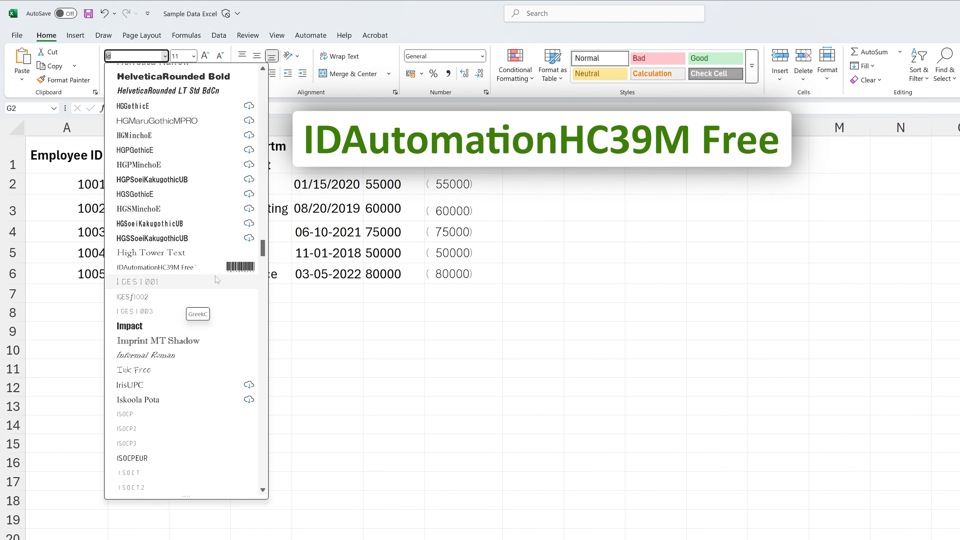
{"action": "left_click", "coordinate": [197, 268]}
{"action": "left_click", "coordinate": [663, 294]}
Find and open Snipping Tool and start a new screen snip over the worksheet
{"action": "left_click", "coordinate": [217, 528]}
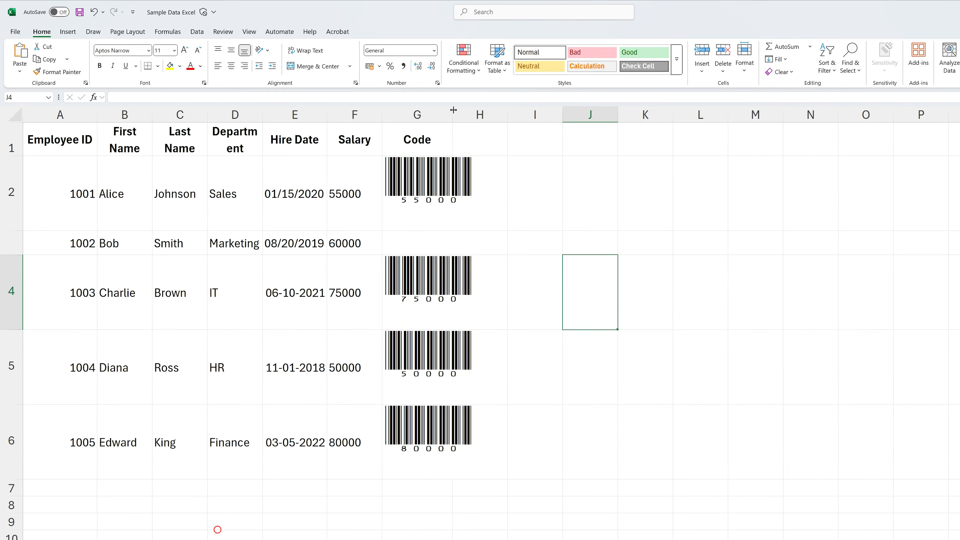
{"action": "type", "text": "sn"}
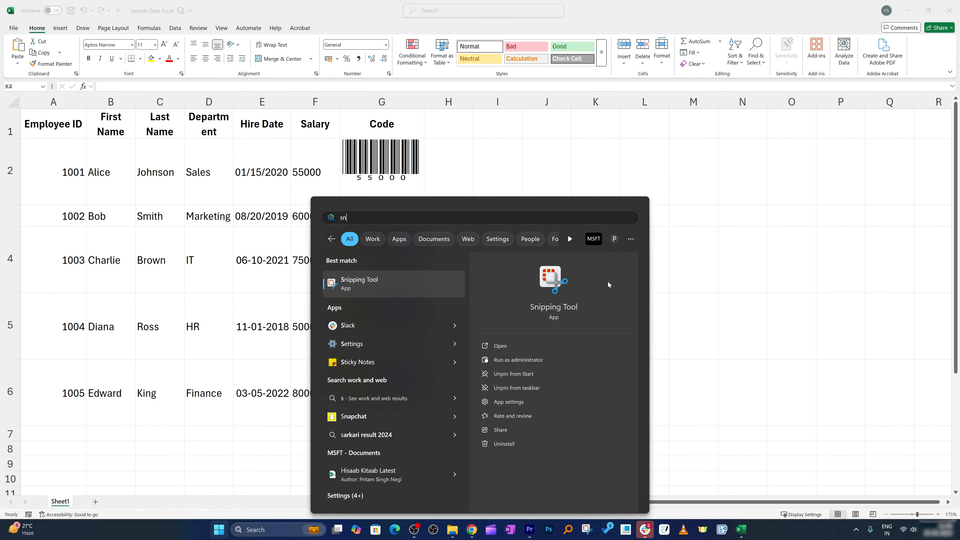
{"action": "left_click", "coordinate": [382, 281]}
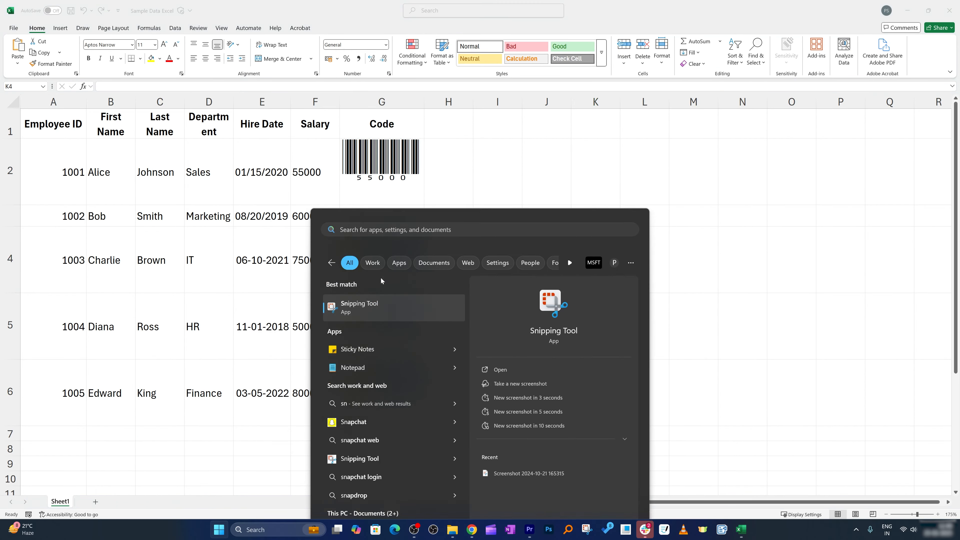
{"action": "left_click", "coordinate": [385, 64]}
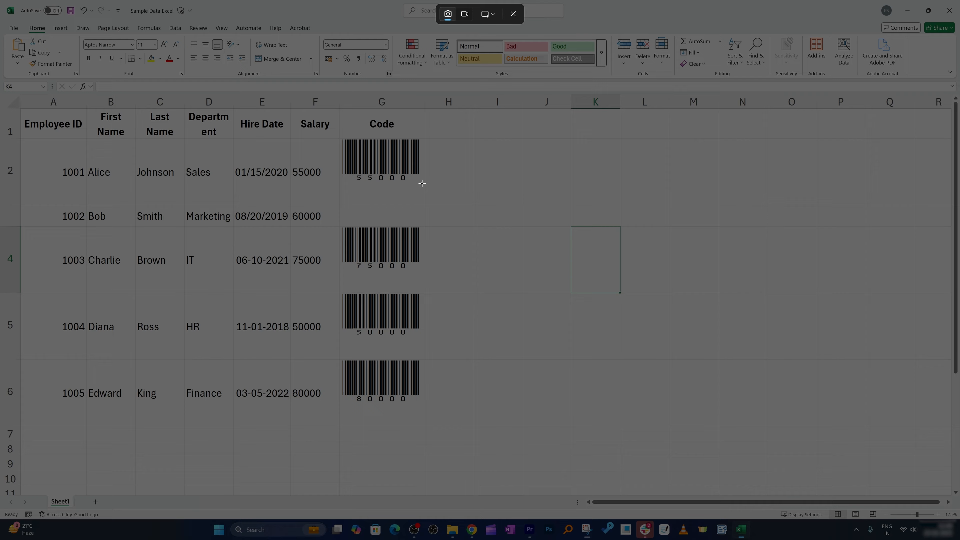
Capture the barcode in Code cell G2 as a rectangular snip and save the image to the Desktop
{"action": "left_click_drag", "start_coordinate": [422, 183], "coordinate": [340, 134]}
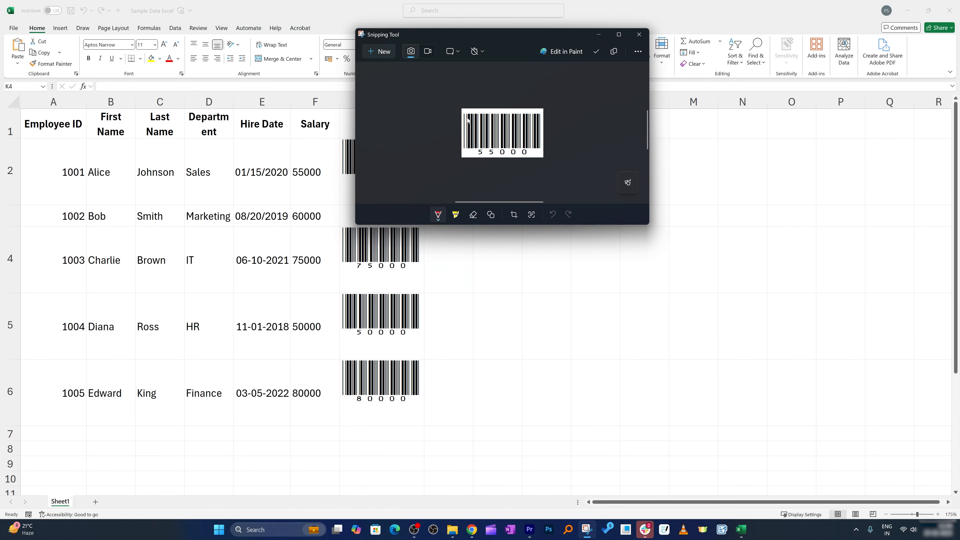
{"action": "left_click", "coordinate": [597, 51]}
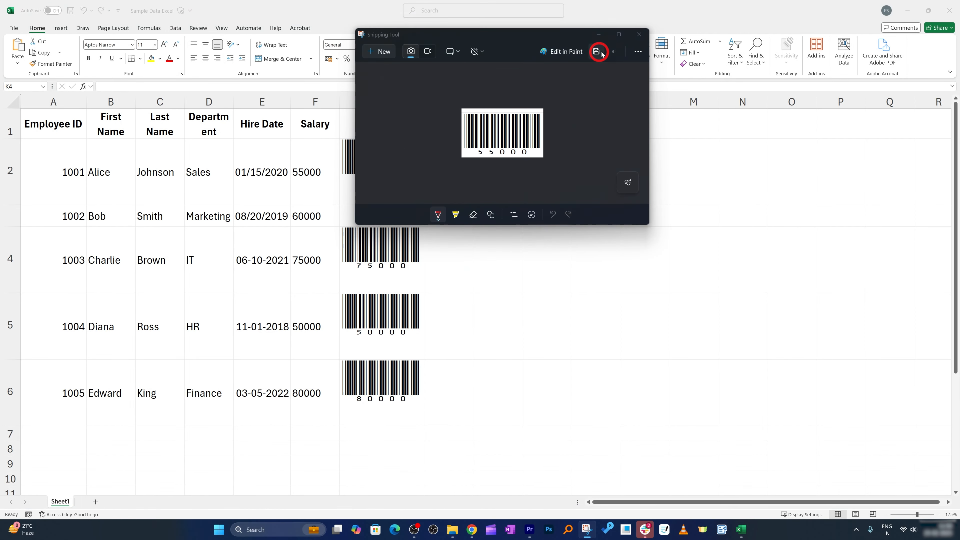
{"action": "left_click", "coordinate": [820, 304]}
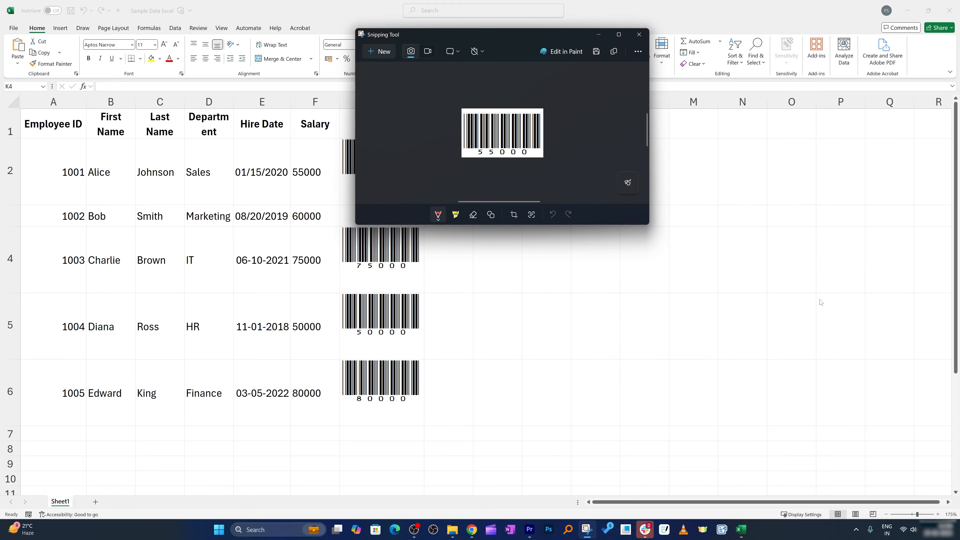
Switch to the Aspose Barcode Reader page in Chrome and upload the saved barcode screenshot as another image
{"action": "key", "text": "alt+Tab"}
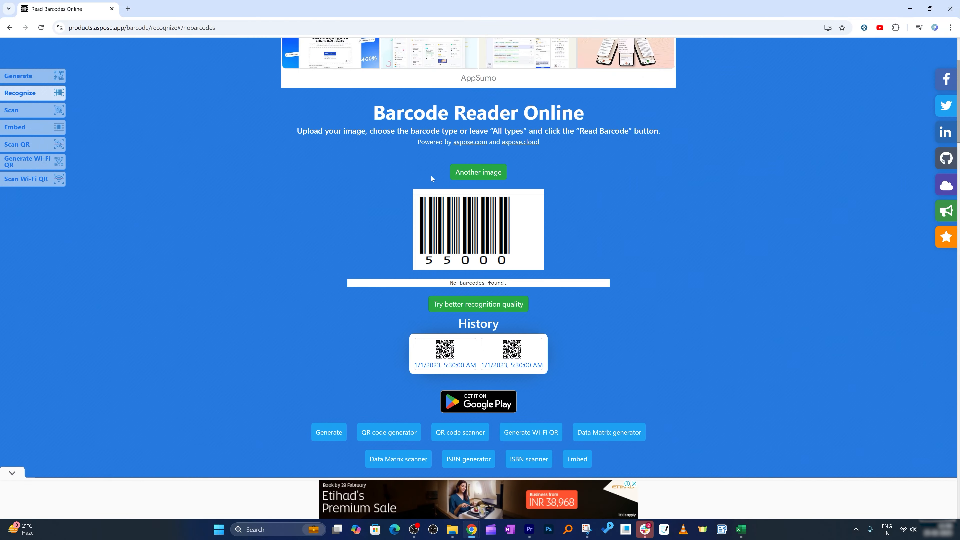
{"action": "left_click", "coordinate": [483, 179]}
{"action": "left_click", "coordinate": [454, 313]}
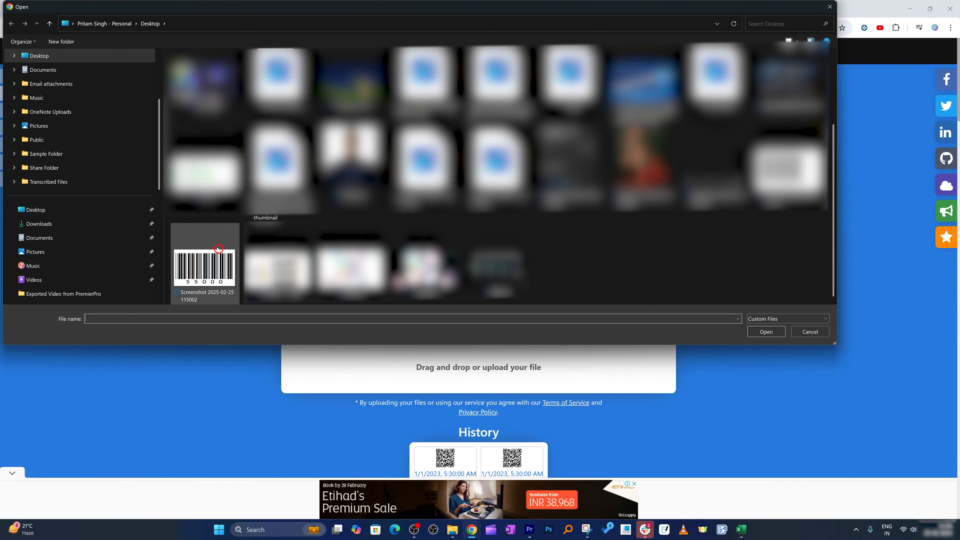
{"action": "left_click", "coordinate": [218, 249]}
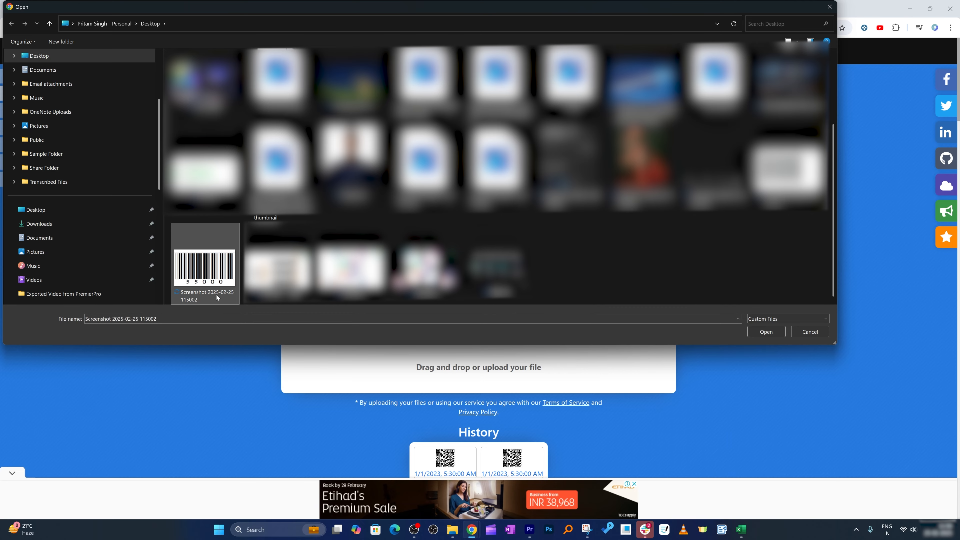
{"action": "left_click", "coordinate": [767, 332]}
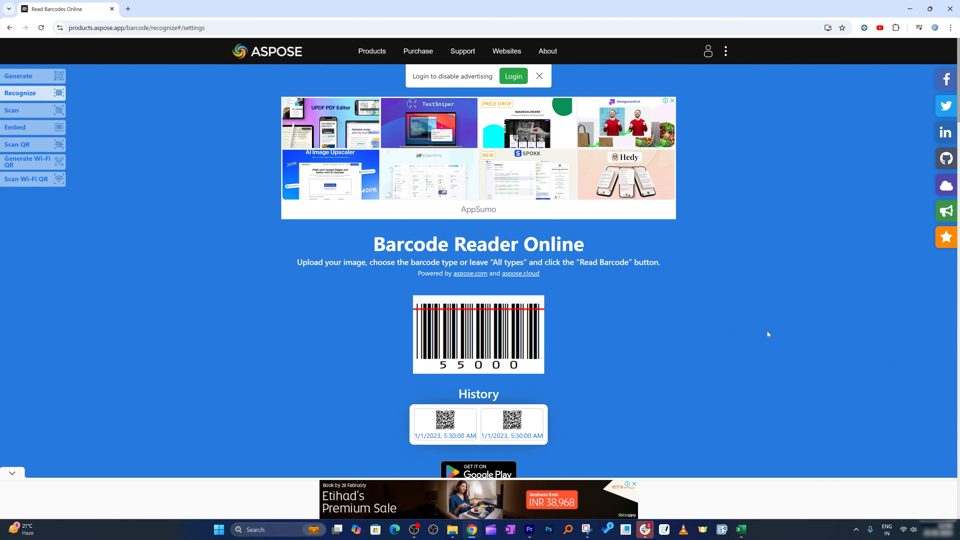
Examine the barcode type and decoded value that the online reader gives for the uploaded image
{"action": "scroll", "coordinate": [649, 255], "scroll_direction": "down", "scroll_amount": 4}
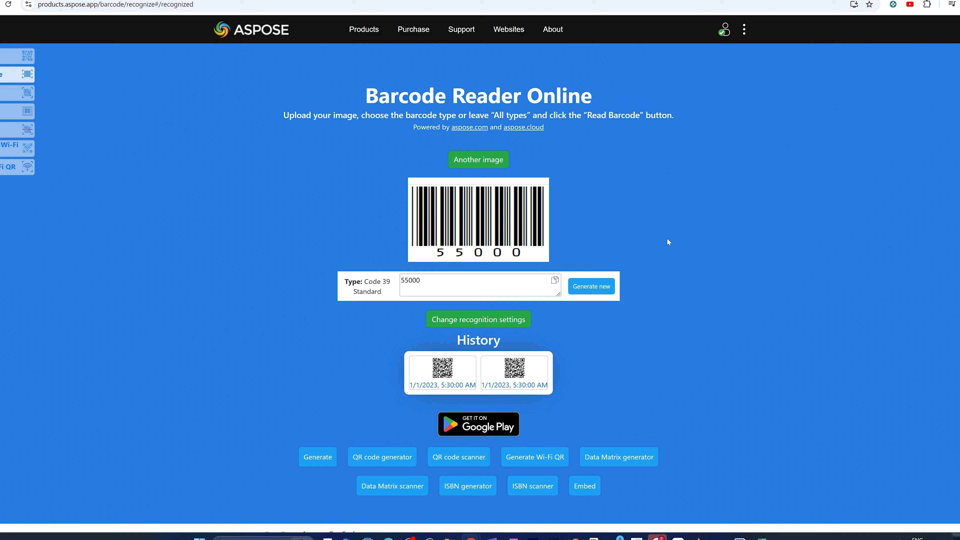
{"action": "double_click", "coordinate": [416, 284]}
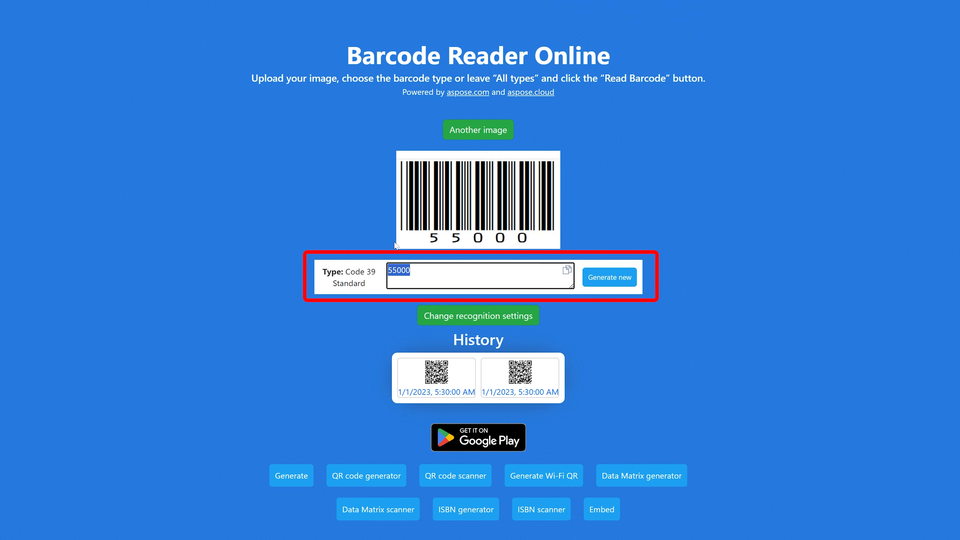
{"action": "left_click", "coordinate": [349, 213]}
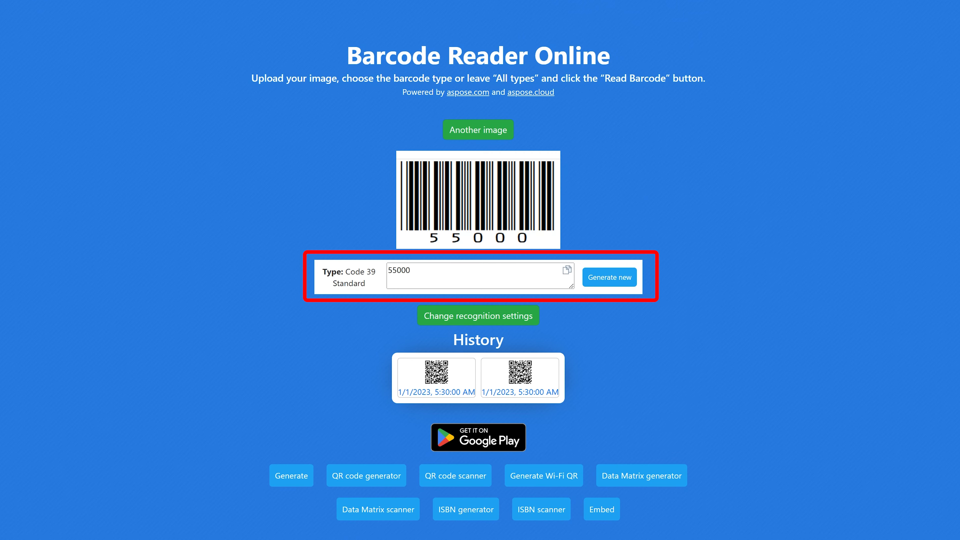
{"action": "left_click_drag", "start_coordinate": [414, 270], "coordinate": [392, 271]}
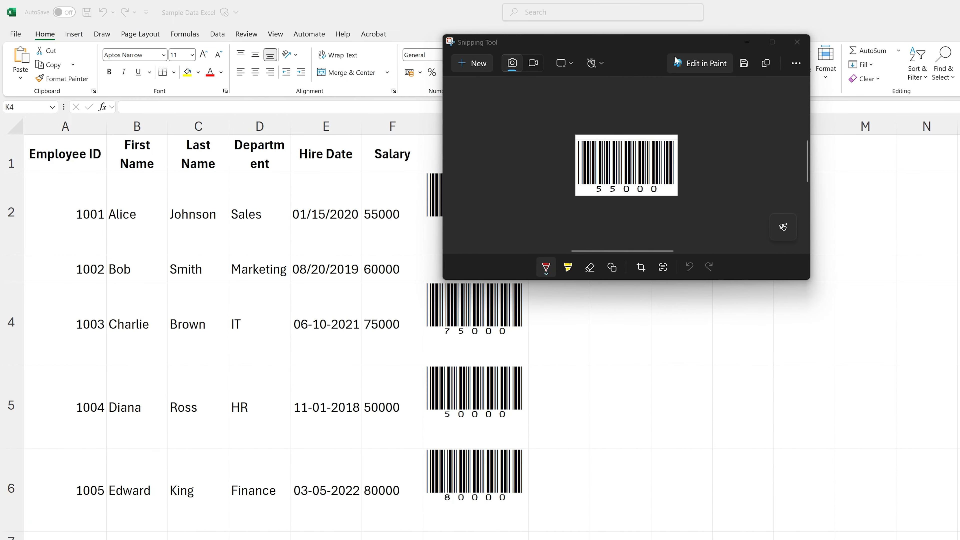
Move the browser window aside to return to the Excel worksheet and select the first Salary cell, F2
{"action": "left_click_drag", "start_coordinate": [673, 42], "coordinate": [959, 100]}
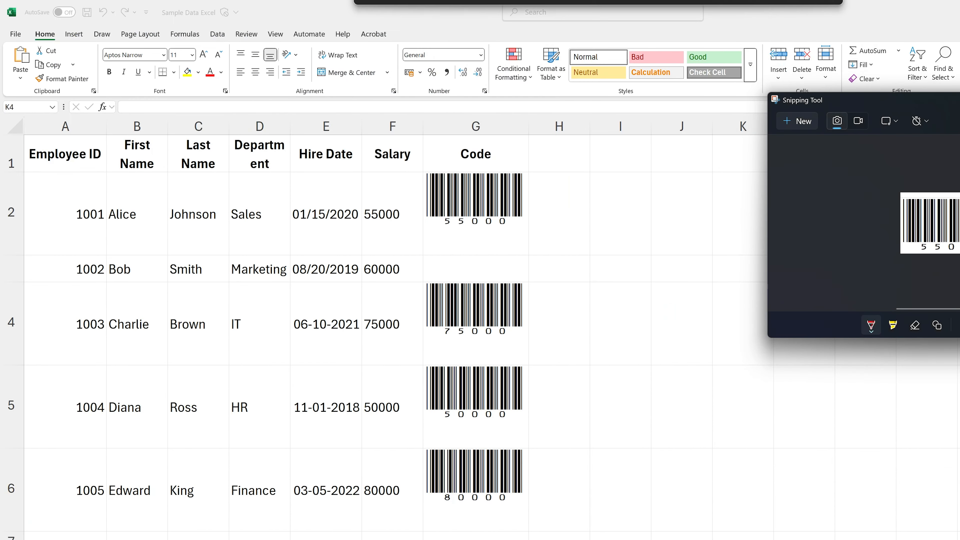
{"action": "left_click", "coordinate": [396, 221]}
{"action": "left_click", "coordinate": [402, 215]}
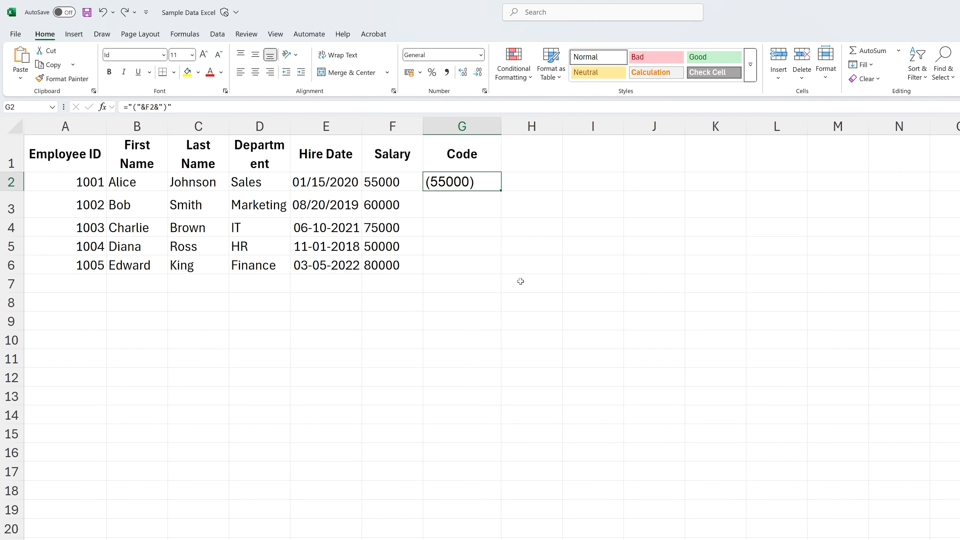
Widen column G to fit the barcodes and fill the G2 formula down through G6
{"action": "left_click_drag", "start_coordinate": [502, 124], "coordinate": [523, 125]}
{"action": "left_click", "coordinate": [498, 333]}
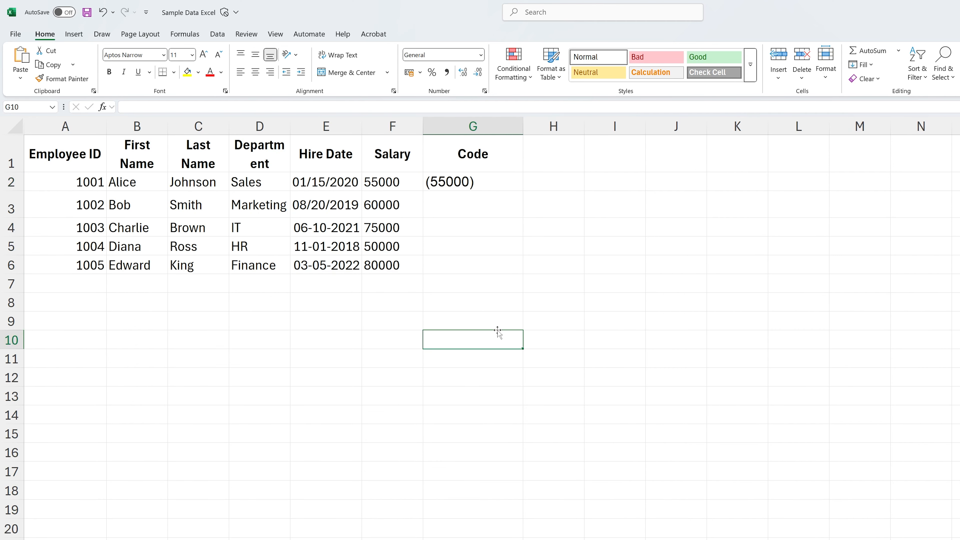
{"action": "left_click", "coordinate": [521, 185]}
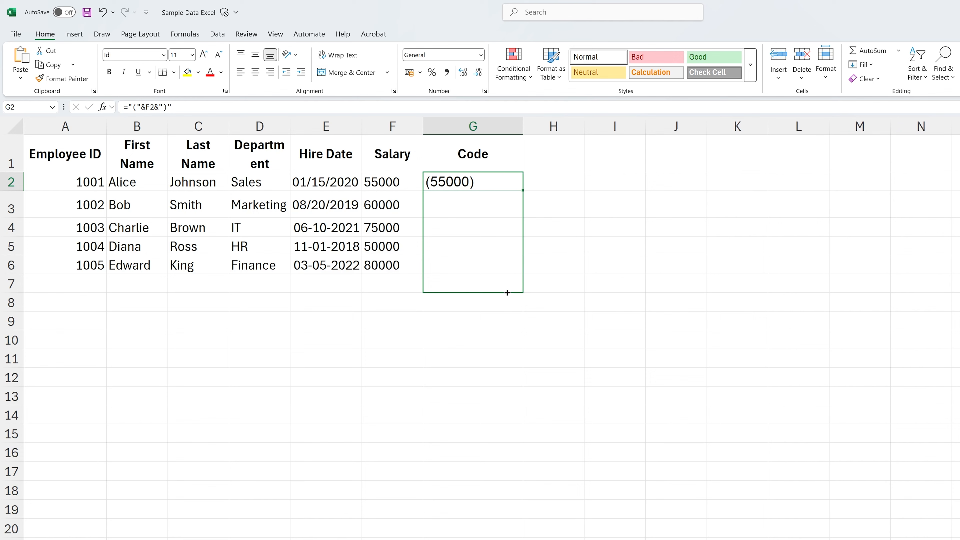
{"action": "left_click_drag", "start_coordinate": [506, 292], "coordinate": [506, 269]}
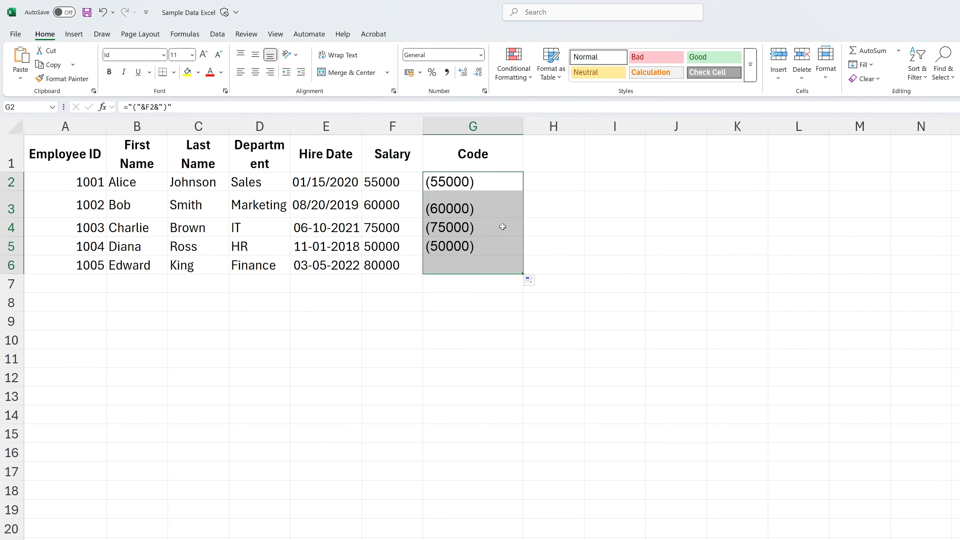
Apply the IDAutomationHC39M Free font to the filled Code cells and increase the height of row 3 so its barcode fits
{"action": "left_click", "coordinate": [163, 57]}
{"action": "left_click", "coordinate": [223, 177]}
{"action": "left_click", "coordinate": [637, 304]}
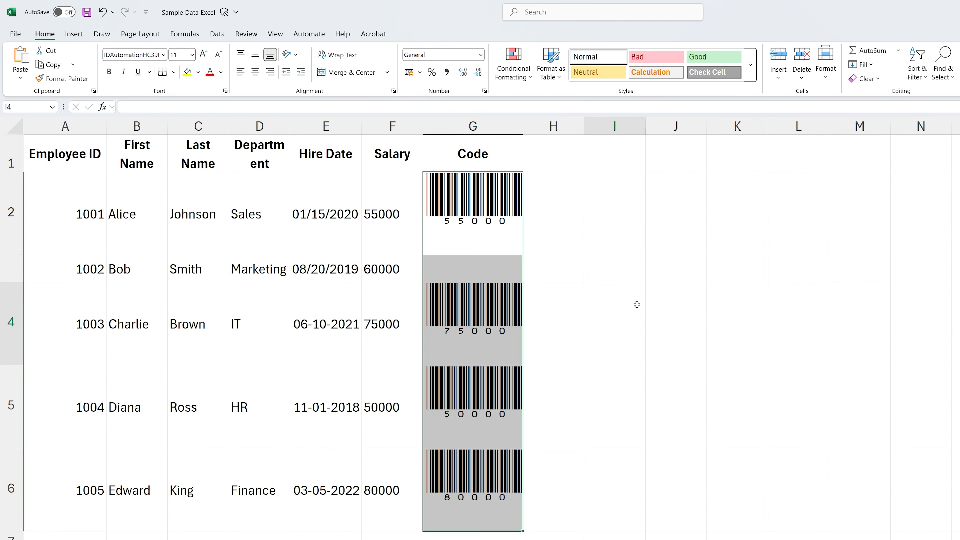
{"action": "left_click", "coordinate": [5, 299]}
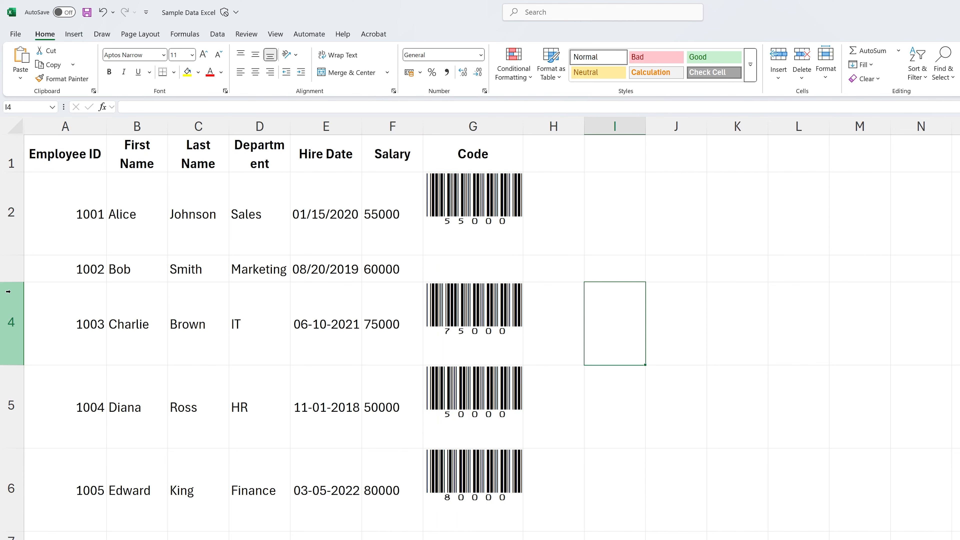
{"action": "left_click_drag", "start_coordinate": [11, 284], "coordinate": [15, 311]}
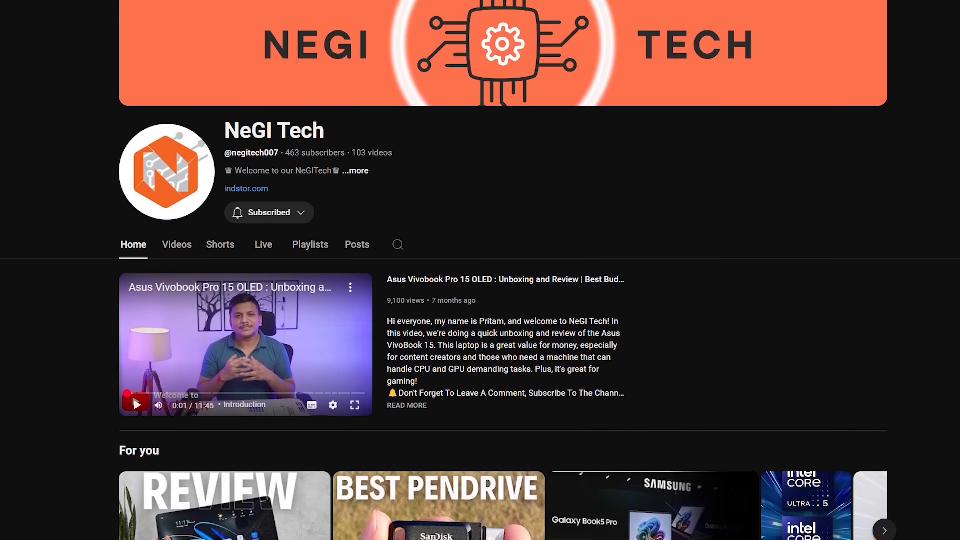
{"action": "scroll", "coordinate": [480, 270], "scroll_direction": "down", "scroll_amount": 2}
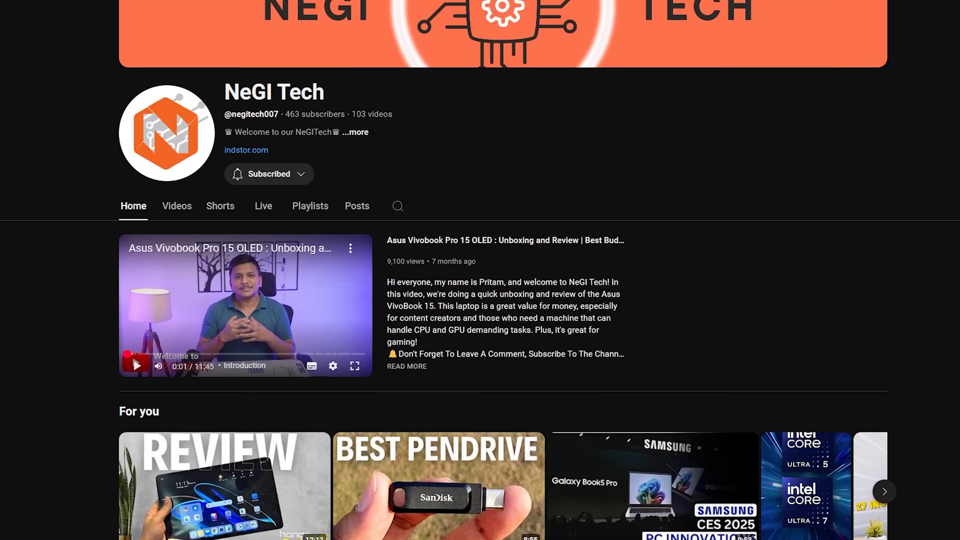
{"action": "scroll", "coordinate": [480, 270], "scroll_direction": "down", "scroll_amount": 2}
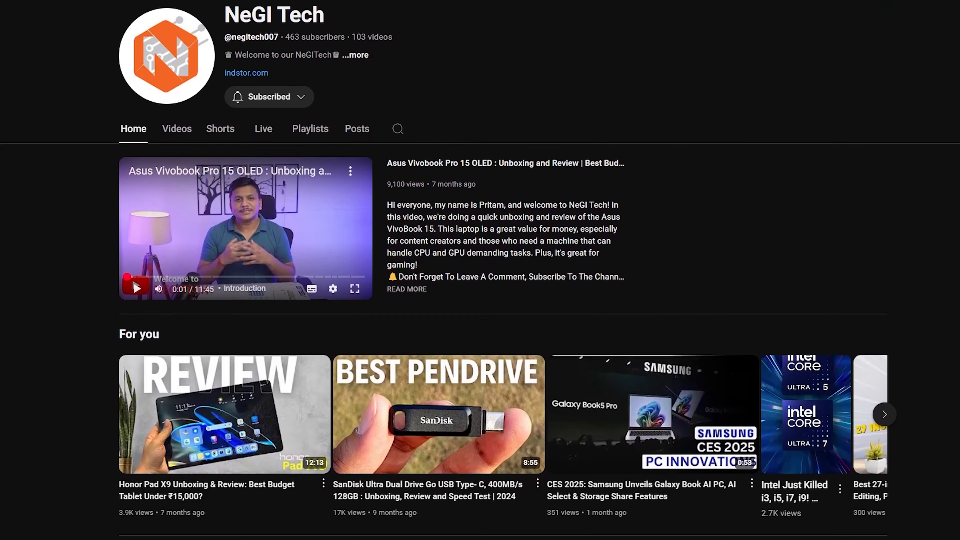
{"action": "scroll", "coordinate": [480, 270], "scroll_direction": "down", "scroll_amount": 2}
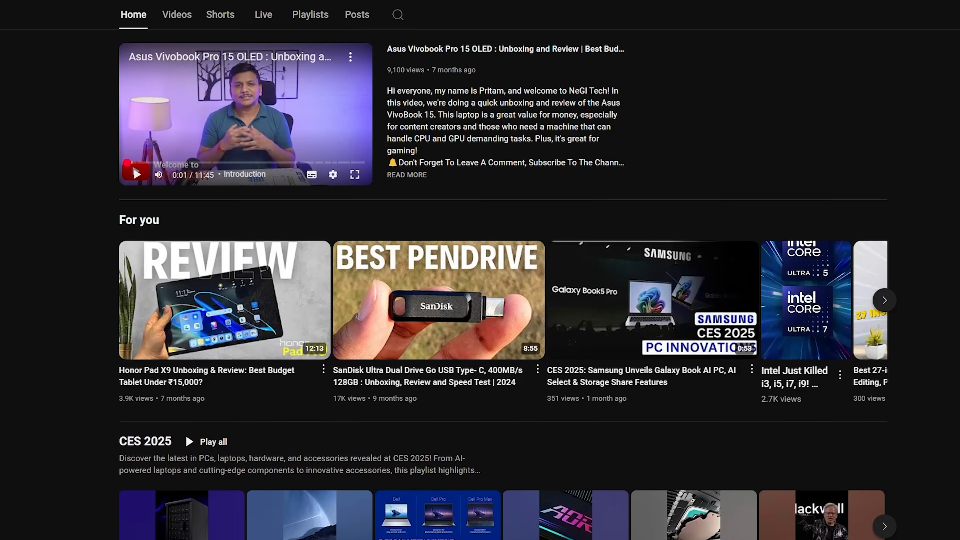